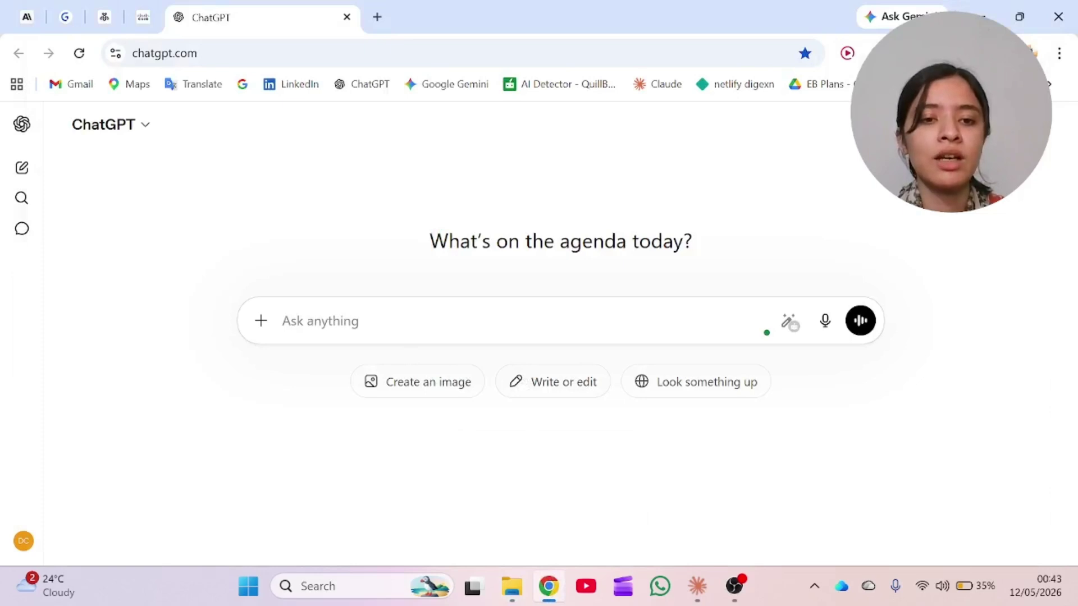
Attach sample2.png and the photo of the hand-held 7up can, WhatsApp Image 2026-05-12 at 12.26.26 AM.jpeg, from the Downloads folder
left_click(260, 321)
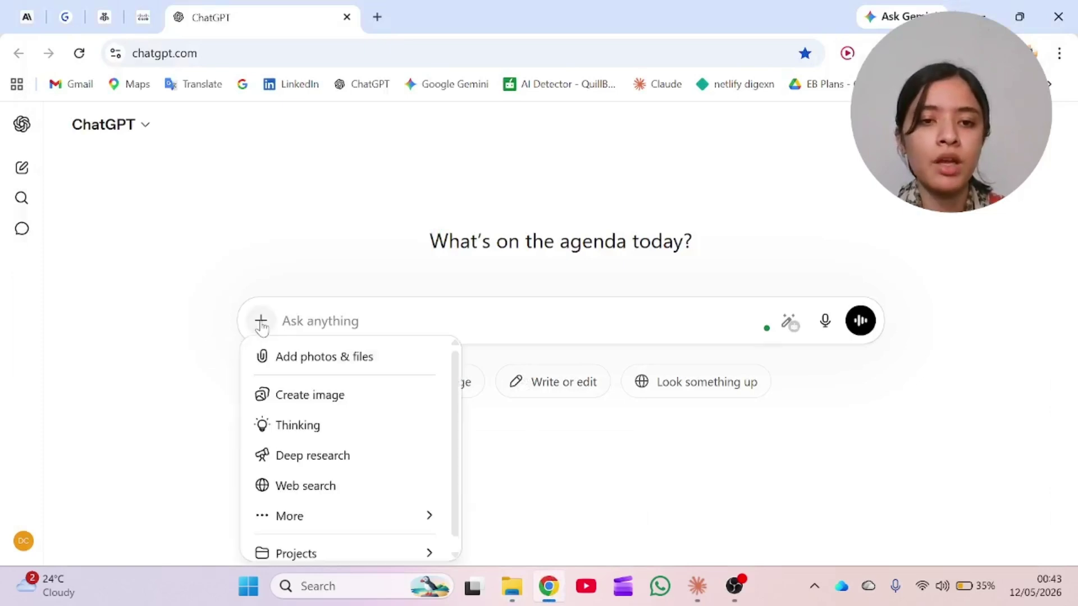
left_click(338, 354)
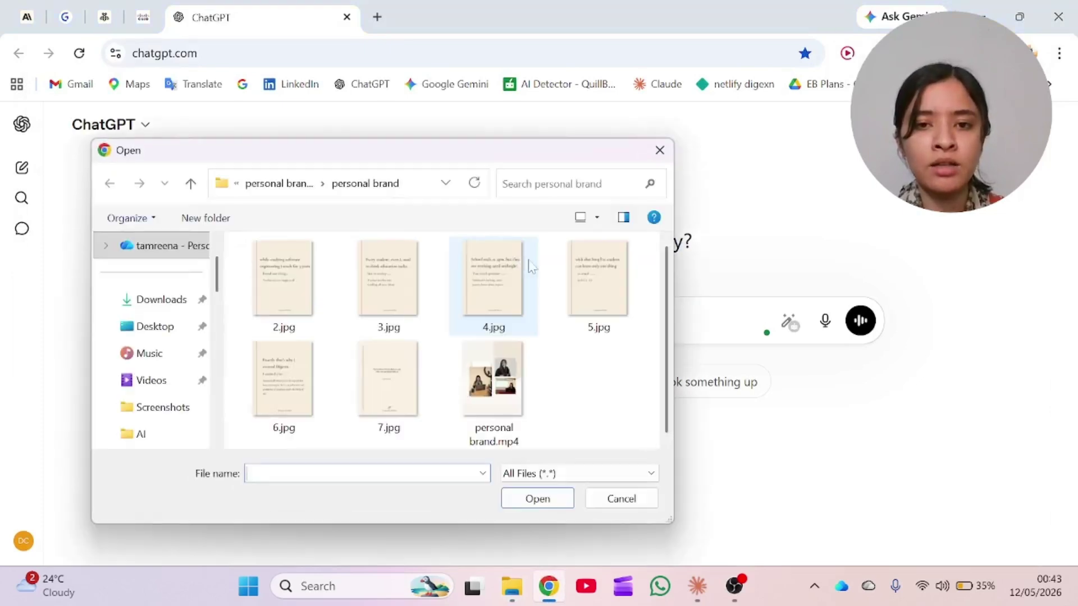
left_click(169, 300)
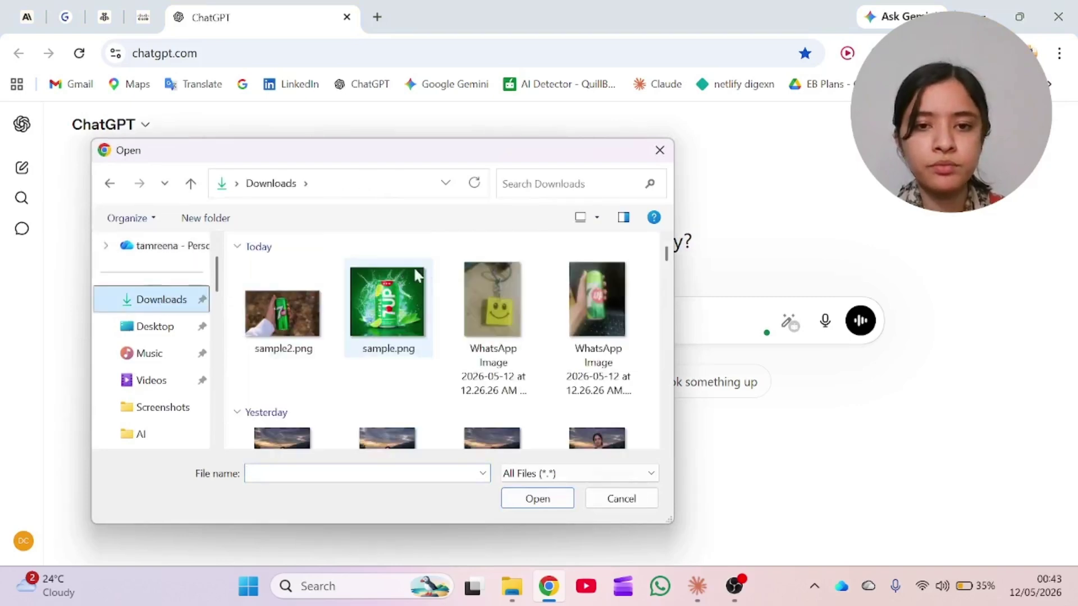
left_click(589, 306)
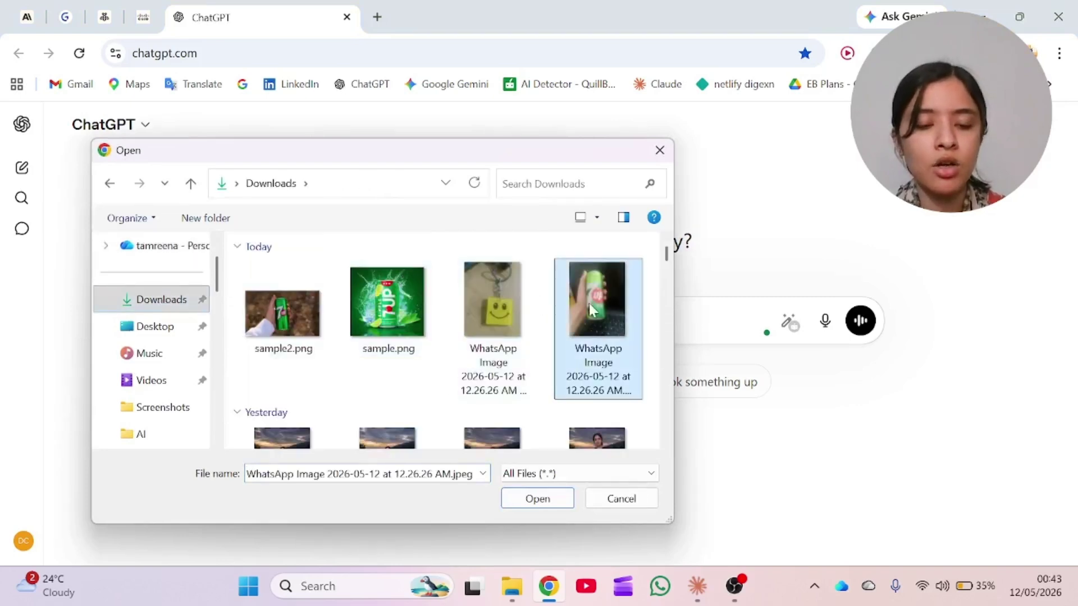
left_click(291, 322, "ctrl")
left_click(536, 500)
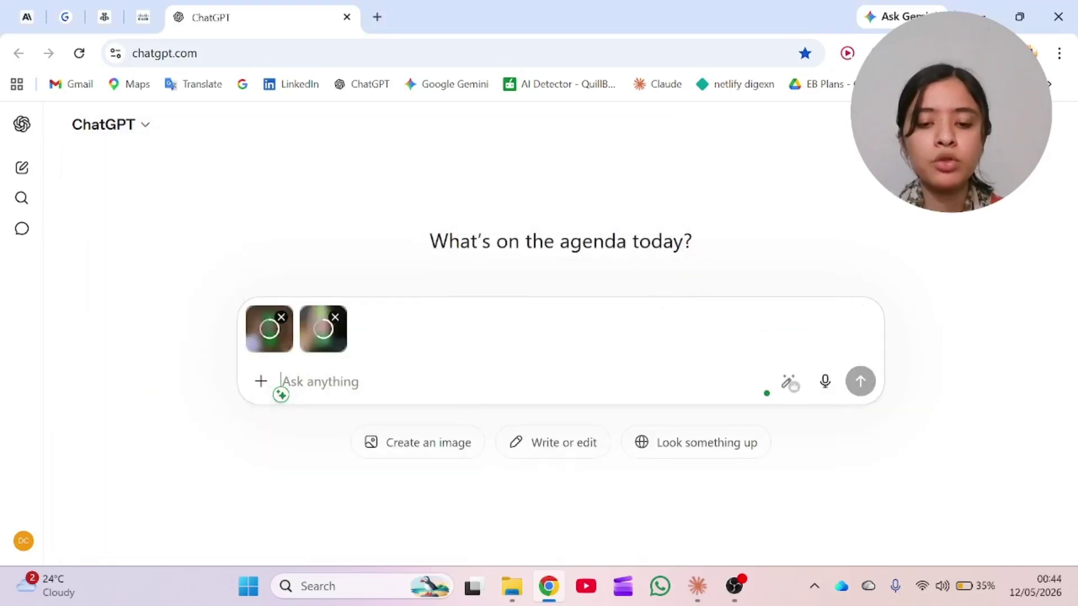
Write a prompt to remove the laptop from the 7up can photo and make it a premium studio photoshoot like the sample, in a female hand
type("i have")
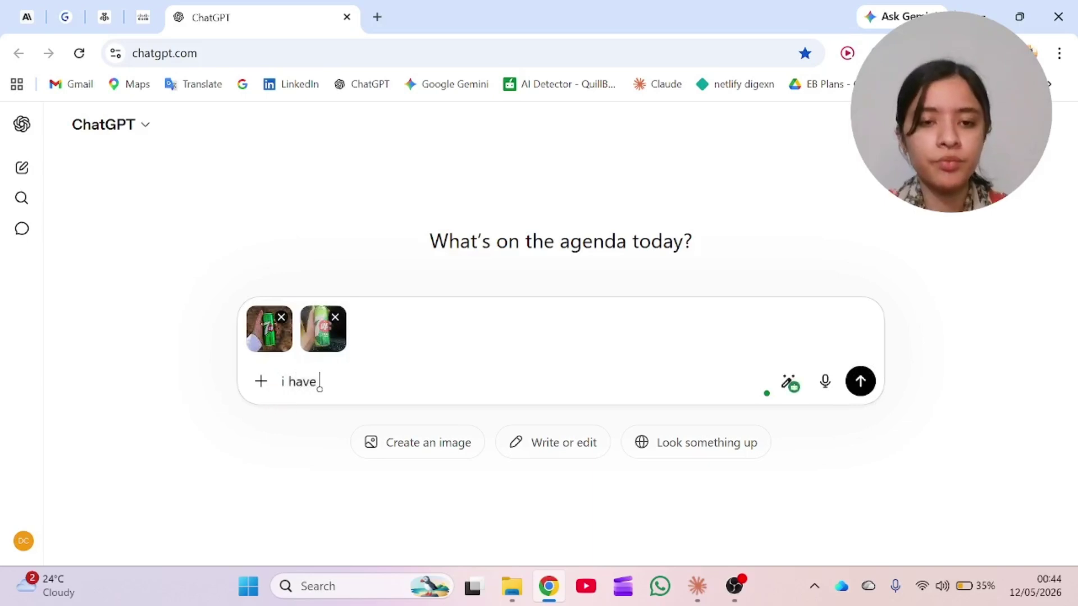
type("uploaded the picture of 7up cane in my hand remove the laptop from the background and convert it inot premium studio photoshoot like the sample i have aded but in female hand.")
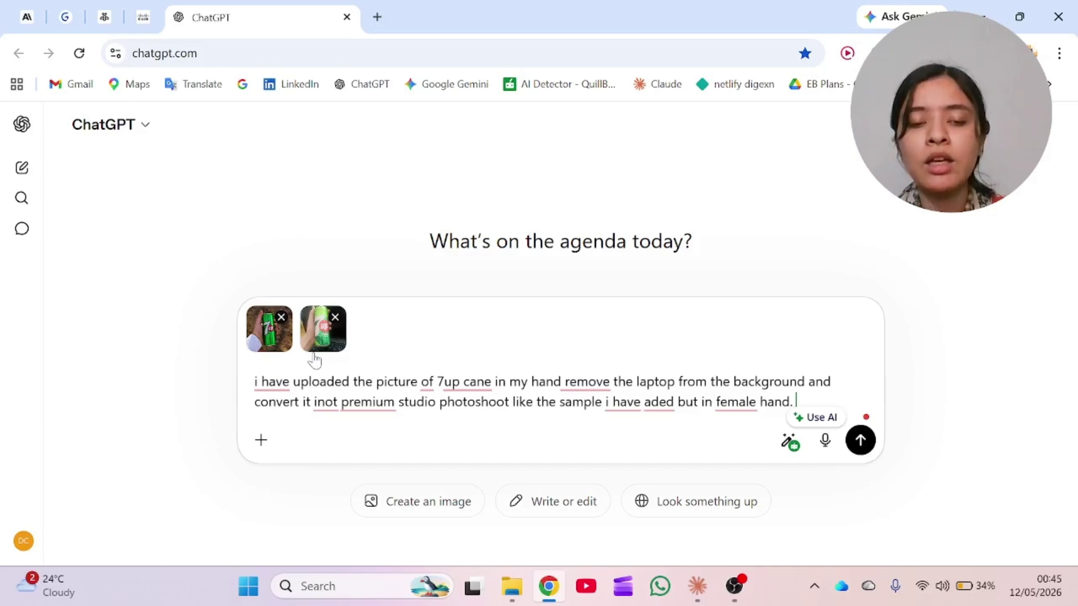
left_click(272, 383)
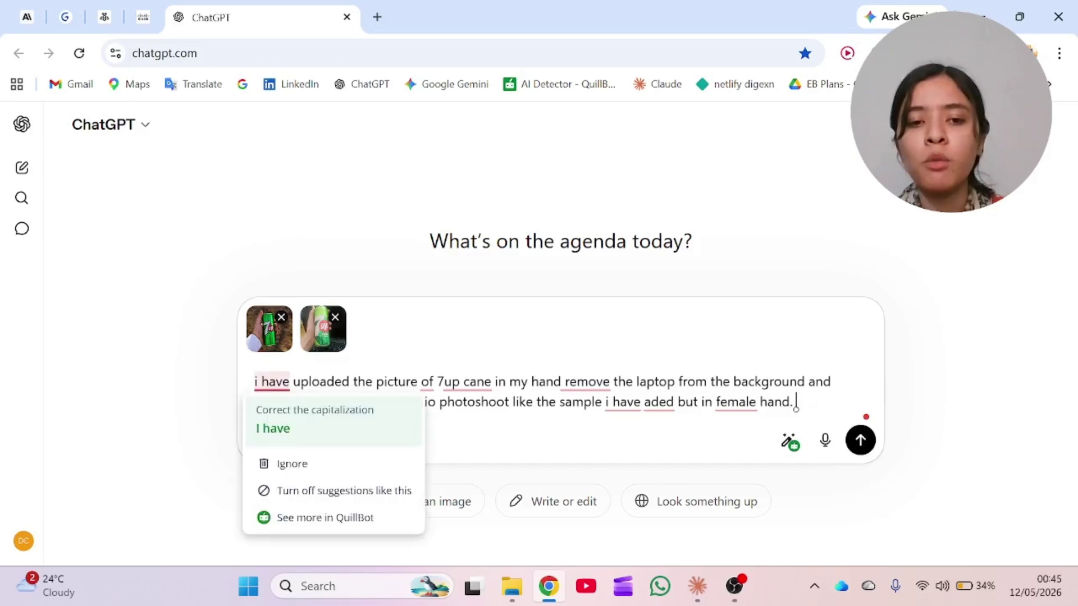
key("Escape")
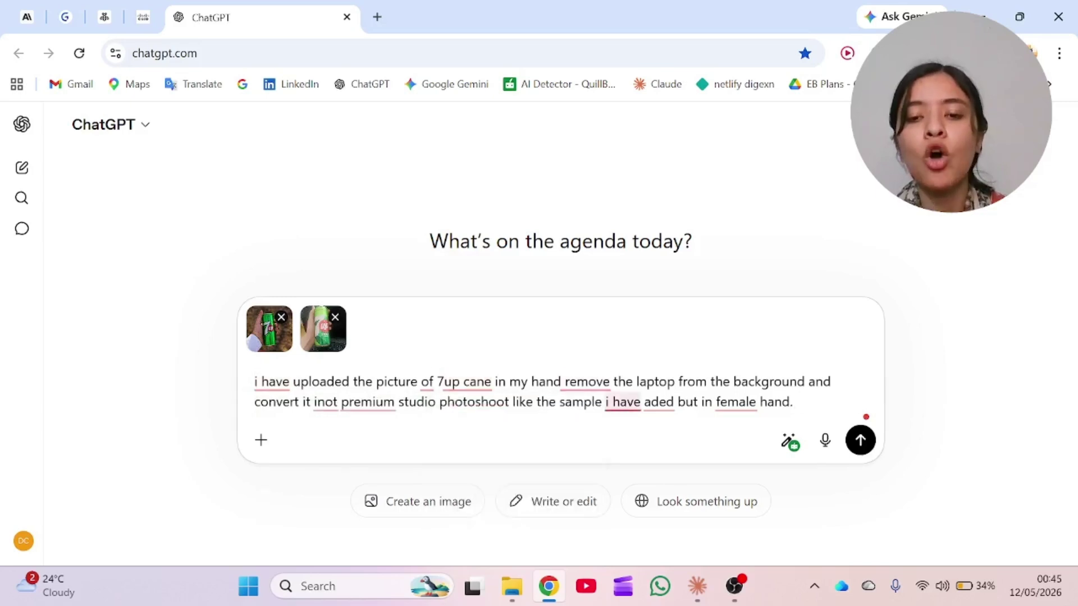
mouse_move(622, 403)
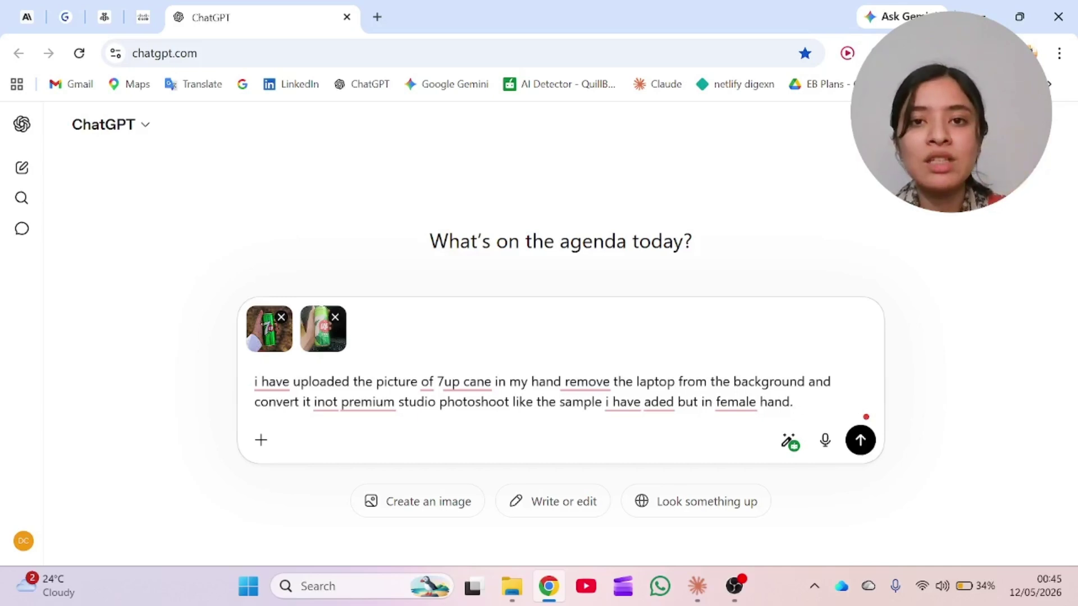
Switch the prompt to image creation and submit it with both attached photos
left_click(430, 512)
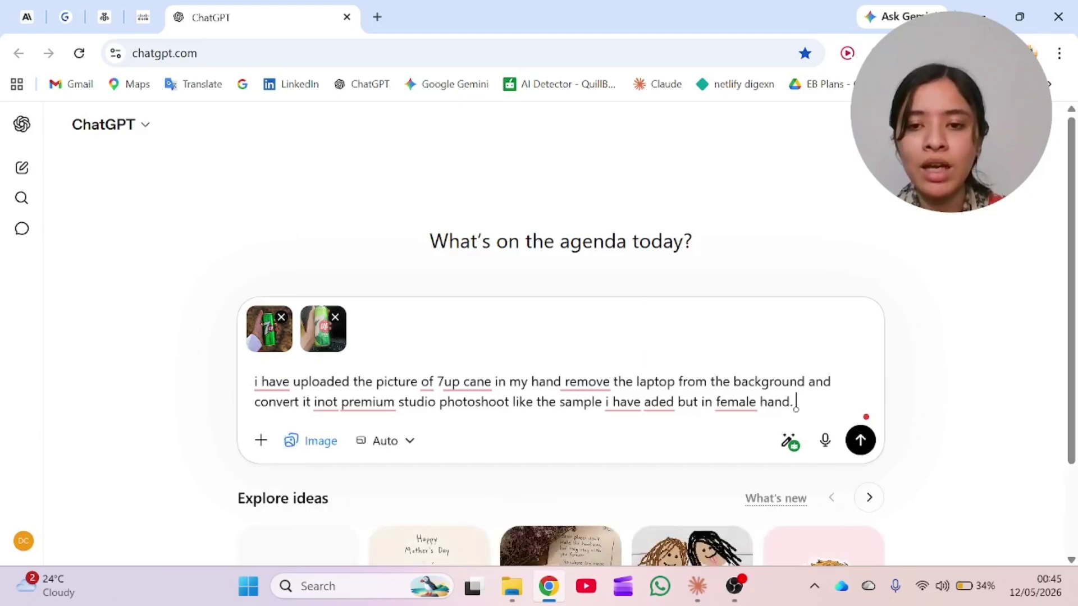
scroll(1074, 300, "down", 2)
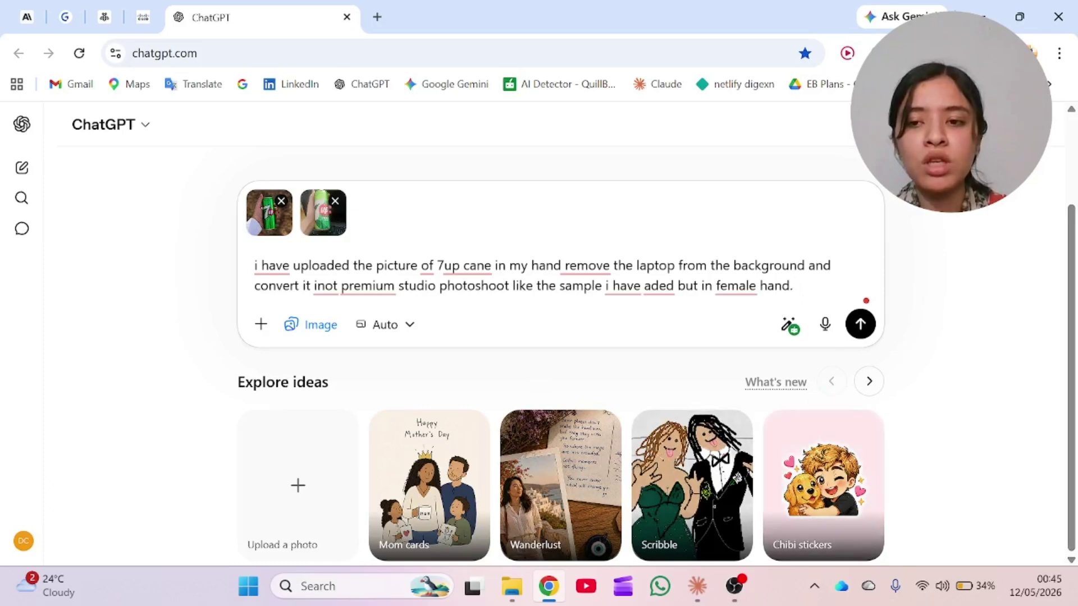
left_click(864, 336)
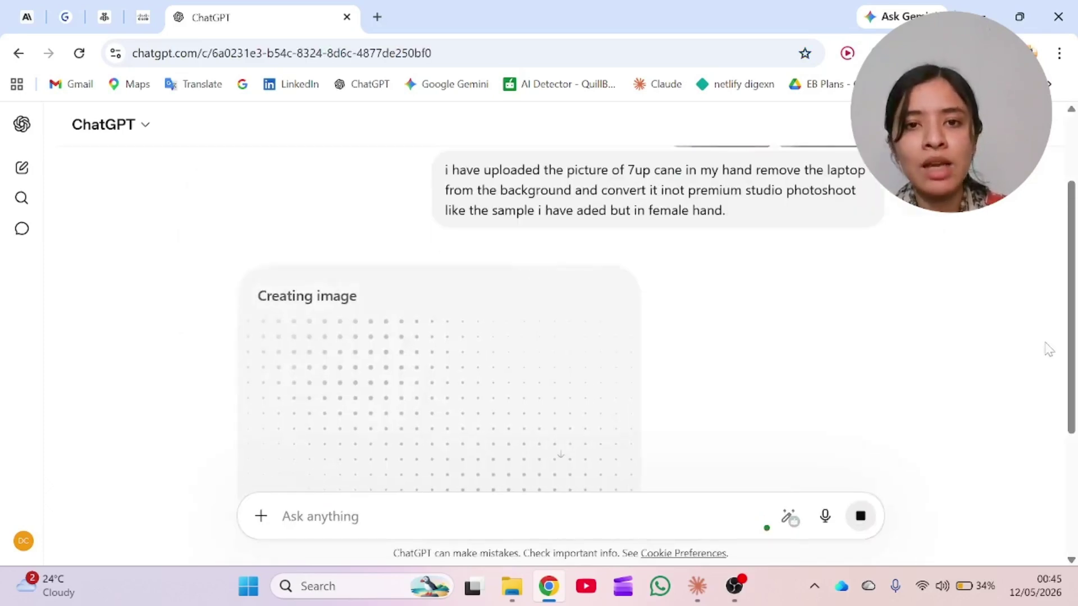
Compare the generated 7up can image with the uploaded photos and inspect it in the full image view
left_click_drag(1075, 362, 1074, 409)
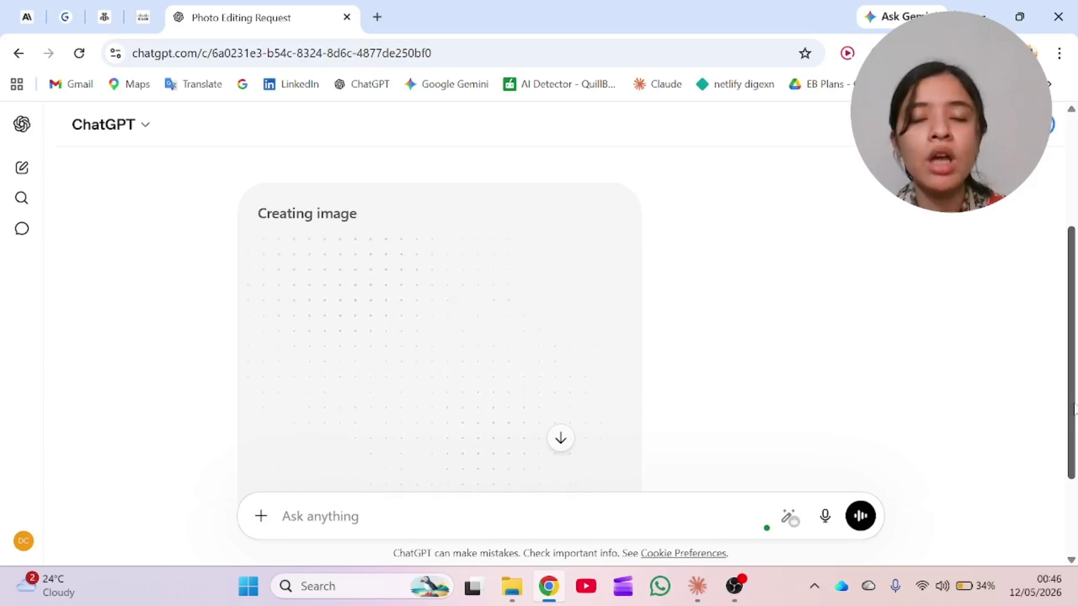
left_click_drag(1074, 410, 1073, 273)
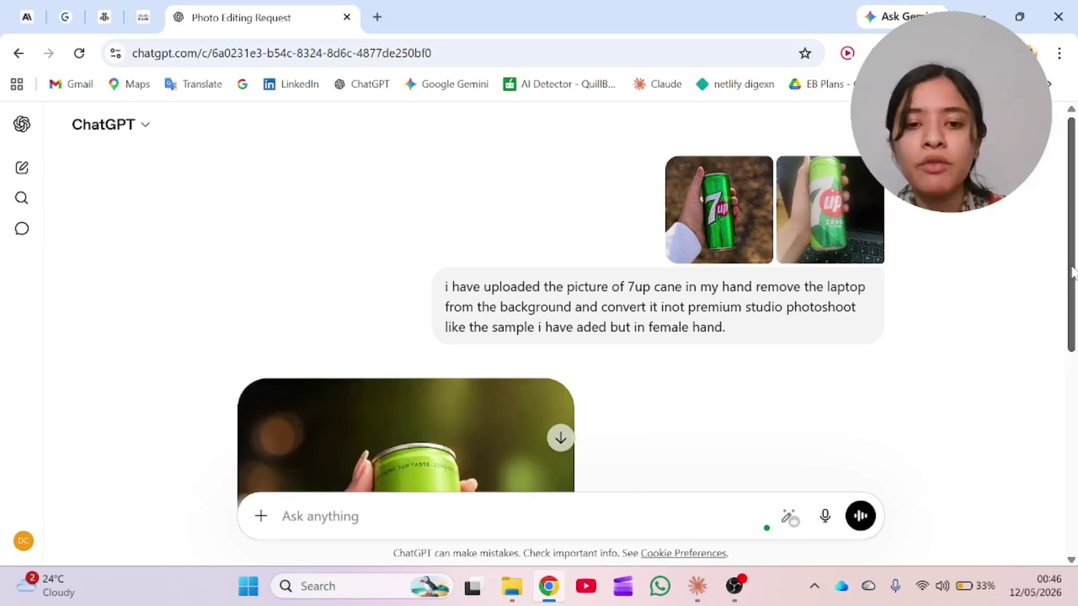
left_click_drag(1072, 271, 1073, 432)
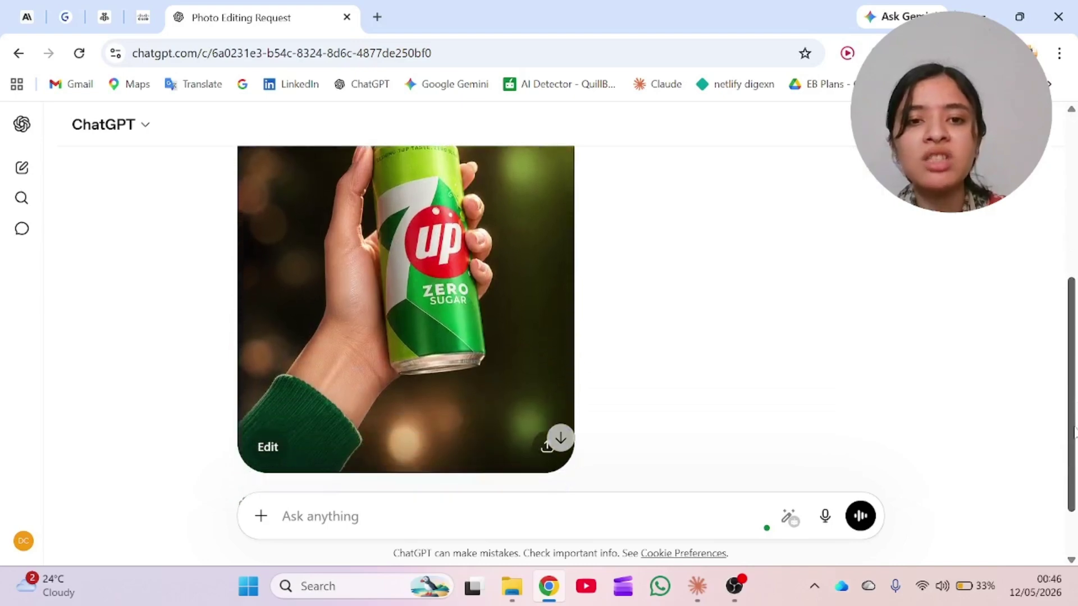
left_click(464, 341)
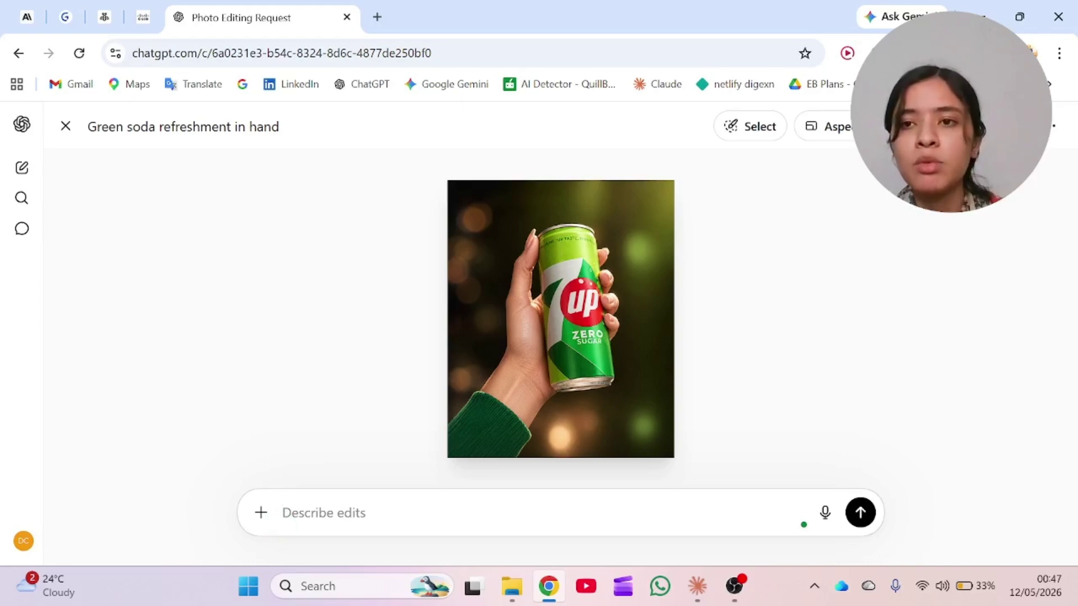
left_click(66, 126)
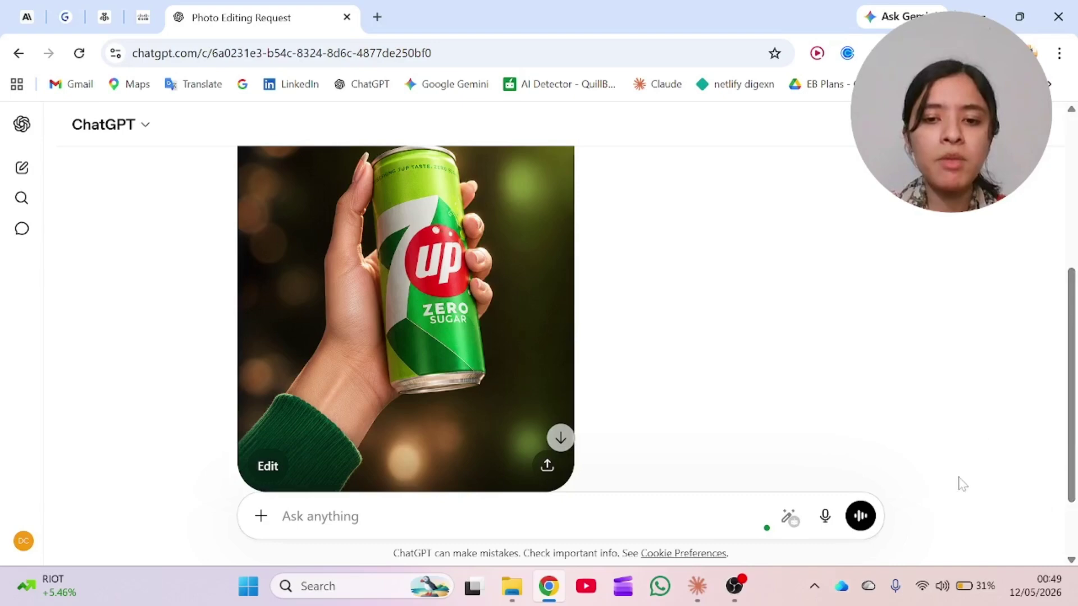
Submit the follow-up prompt "modify it as girl drinking 7up in desert"
left_click(279, 520)
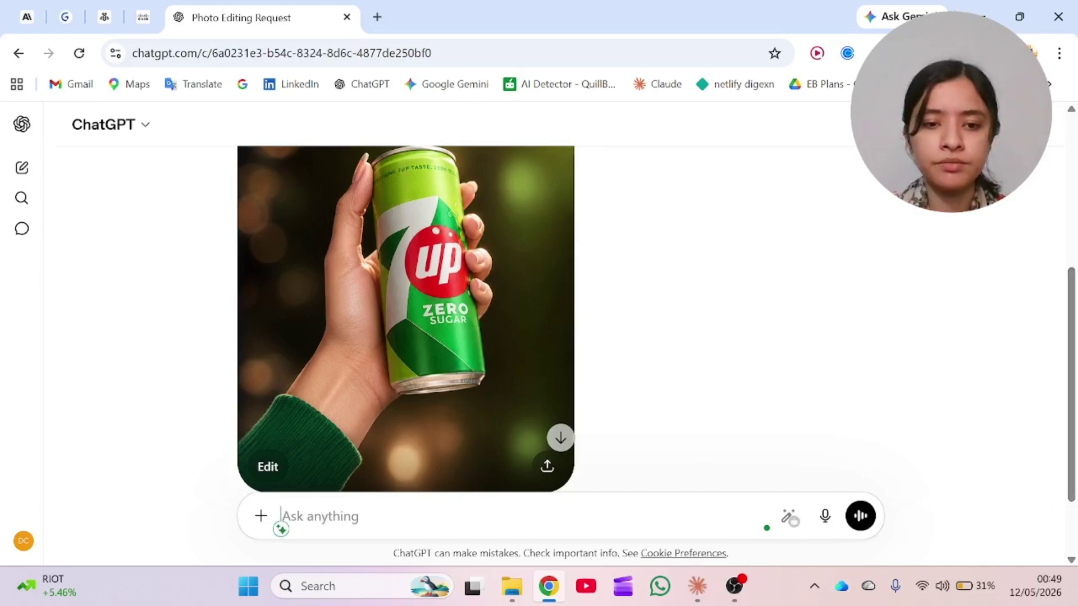
type("modify it as girl drinking 7up in desert")
key("Return")
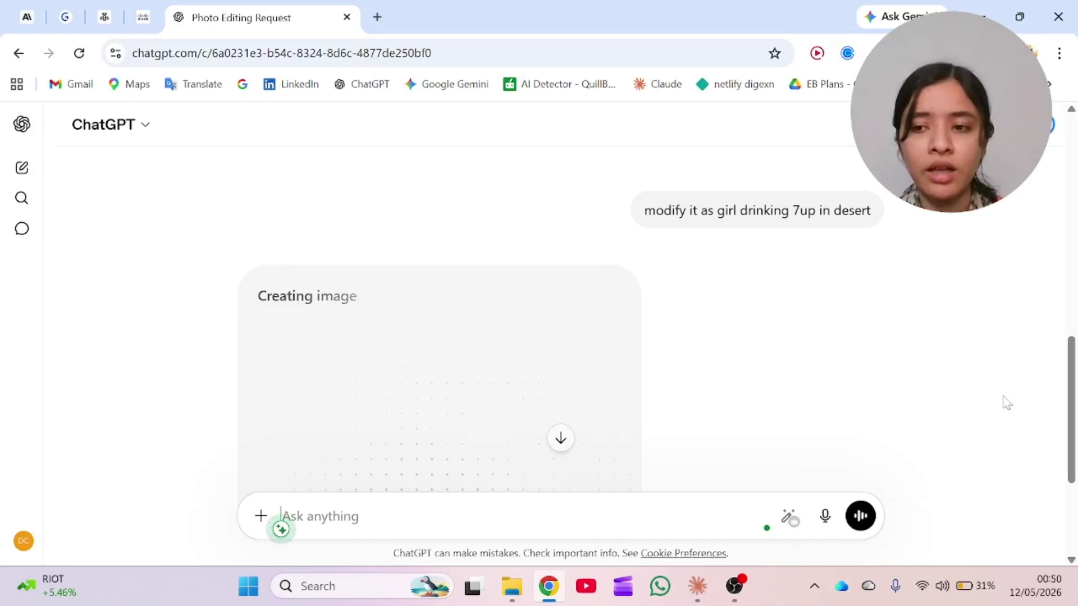
Open the generated desert image in full view and check the aspect ratios offered for regenerating it
left_click_drag(1073, 403, 1074, 462)
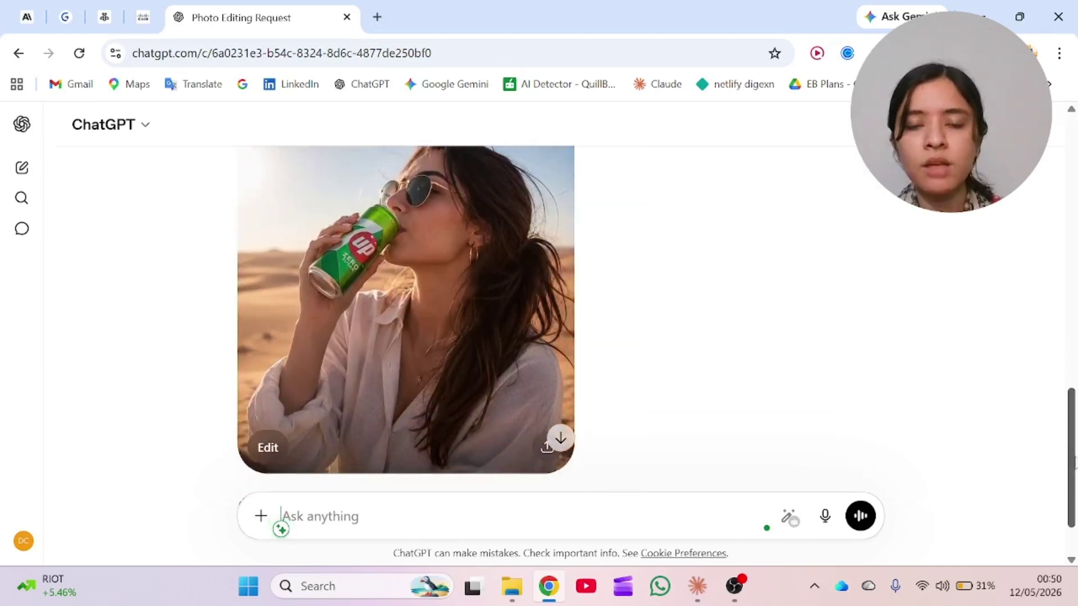
left_click(449, 357)
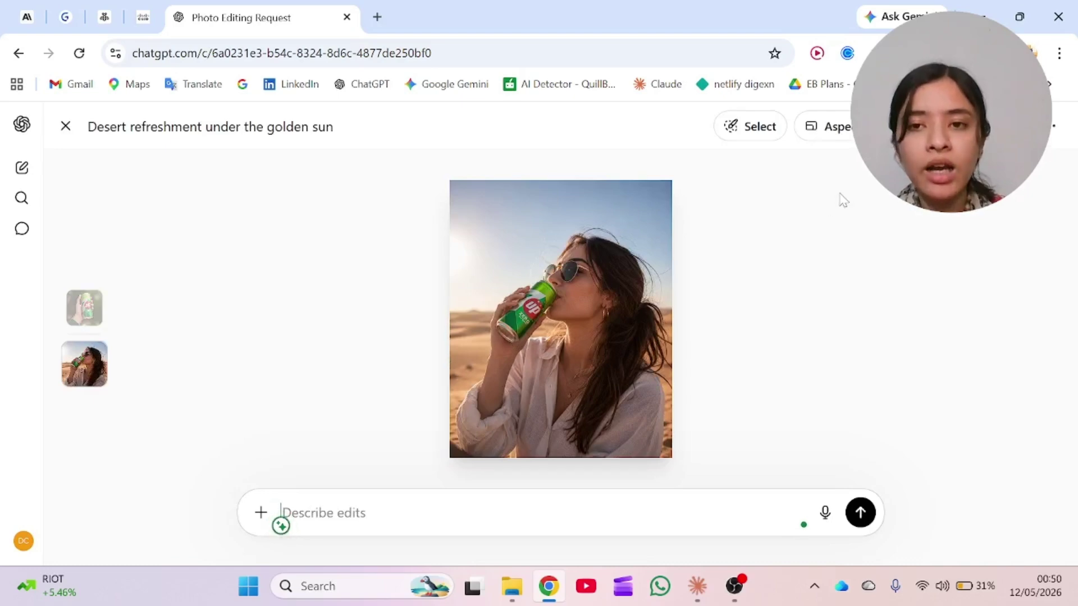
left_click(876, 126)
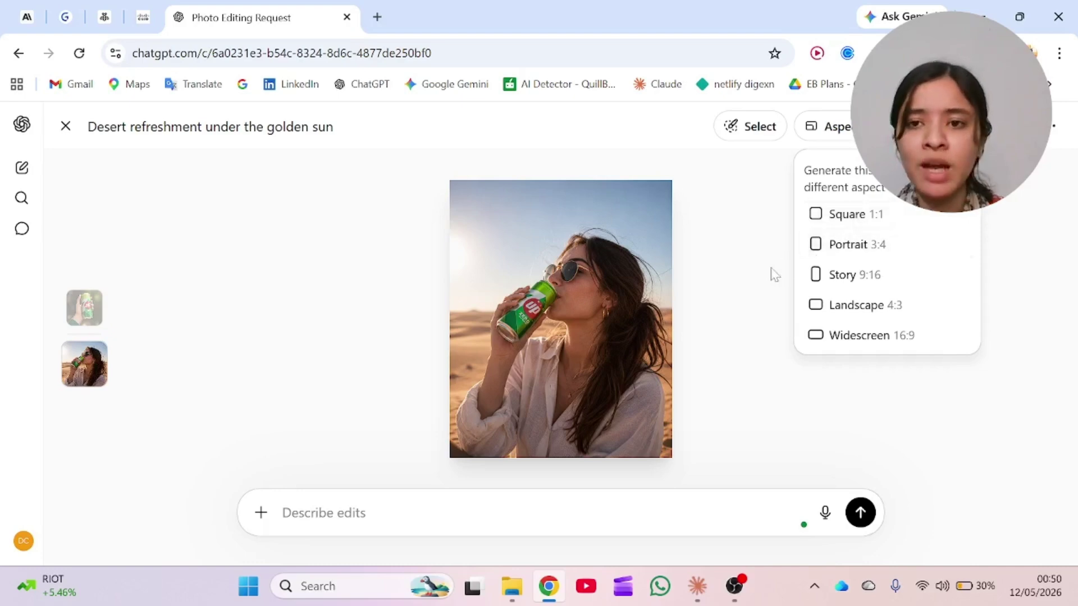
left_click(789, 251)
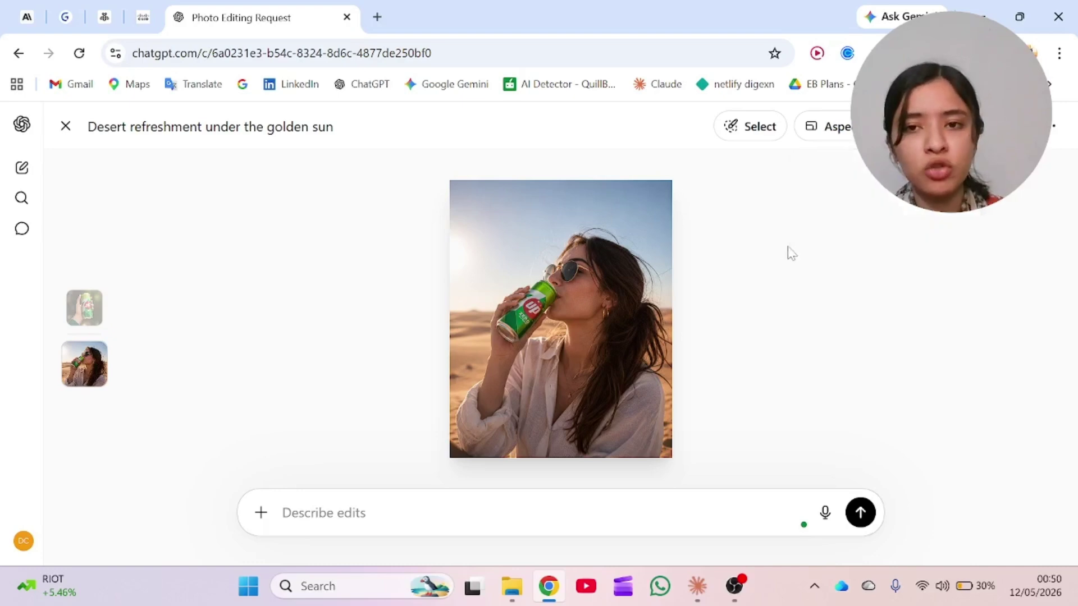
Try brushing an edit selection across the sky in the desert image, undo it and leave the image view
left_click(756, 130)
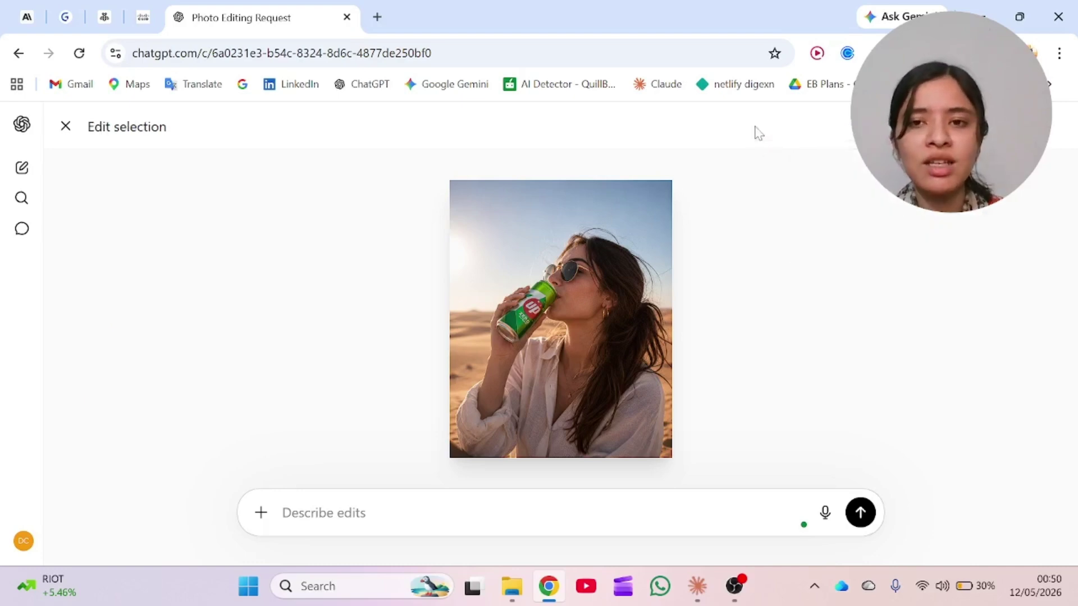
left_click_drag(582, 205, 482, 289)
left_click(281, 522)
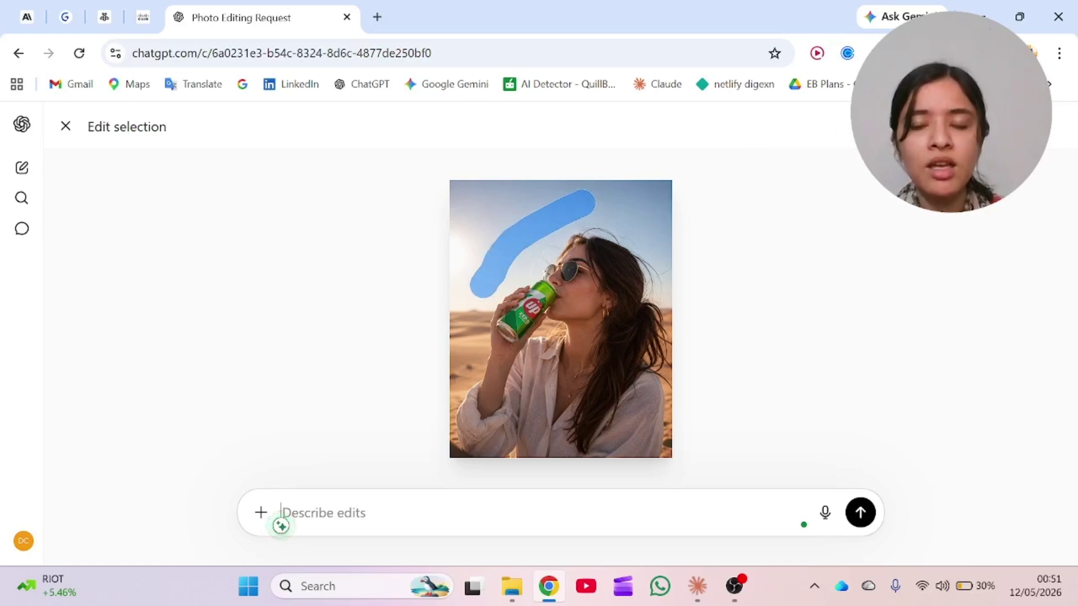
key("ctrl+z")
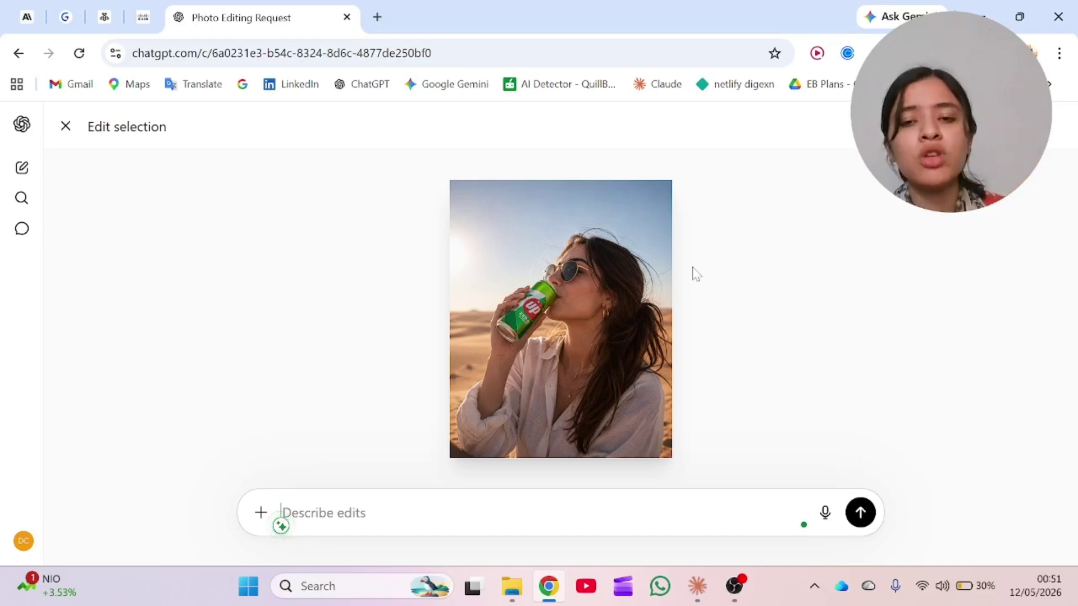
left_click(66, 127)
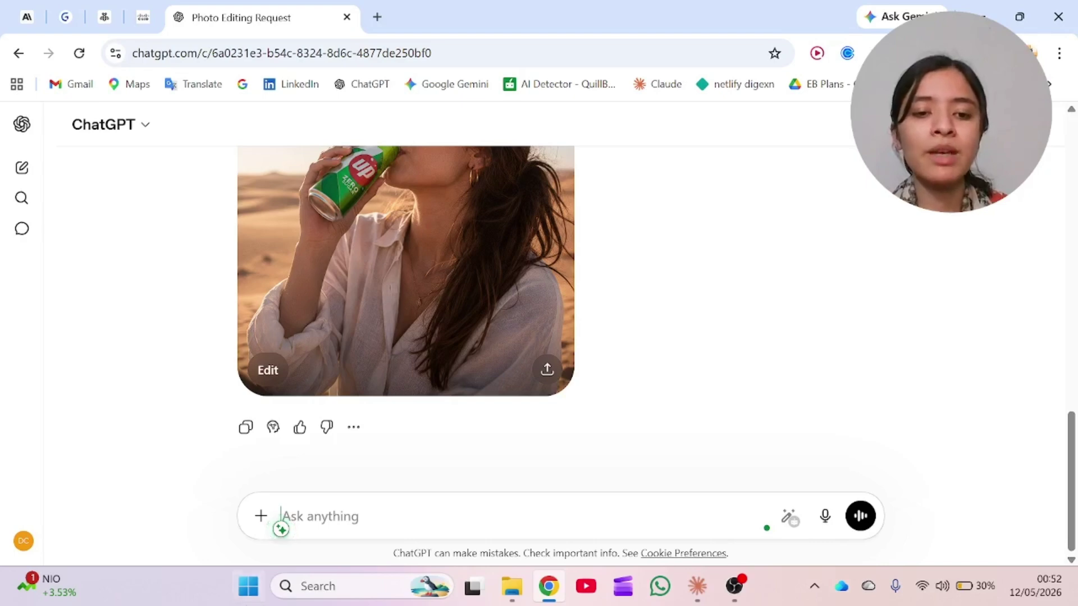
Attach the yellow smiley keychain photo, WhatsApp Image 2026-05-12 at 12.26.26 AM (1), from the Downloads folder
left_click(261, 515)
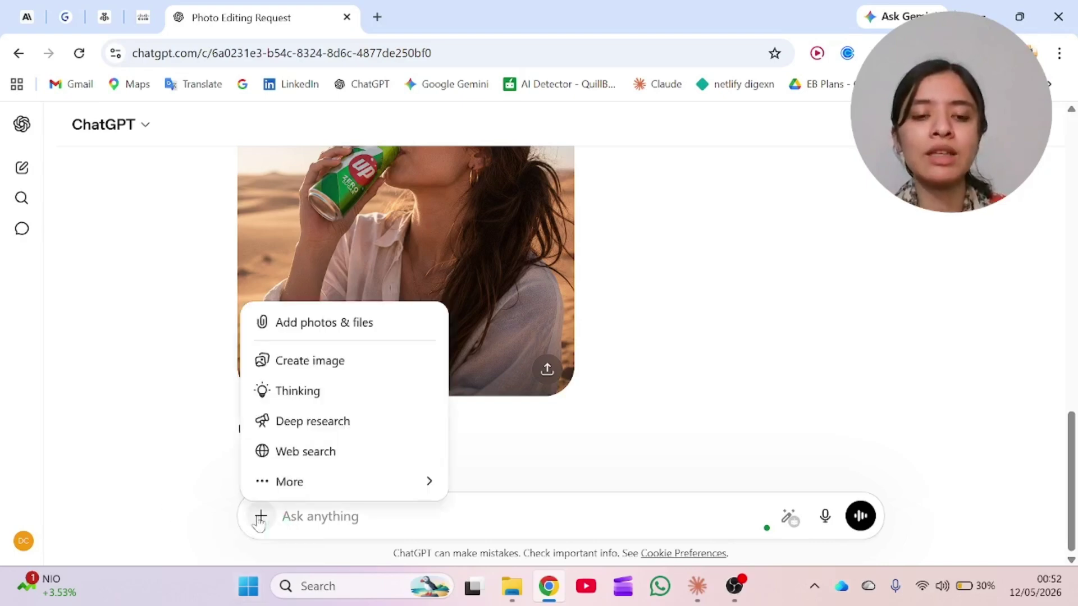
left_click(318, 324)
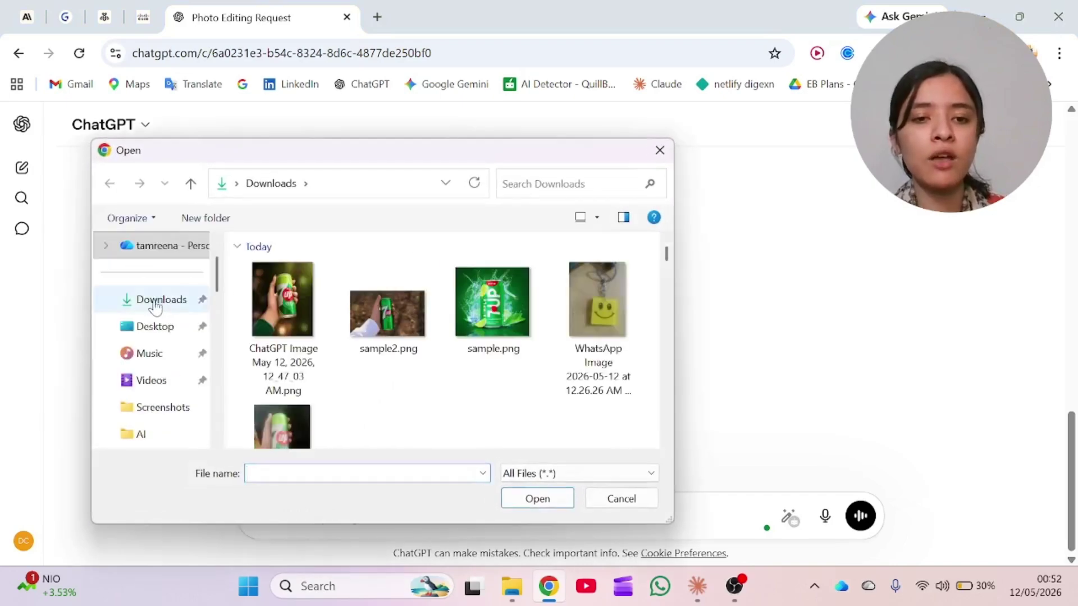
left_click(157, 300)
left_click(573, 293)
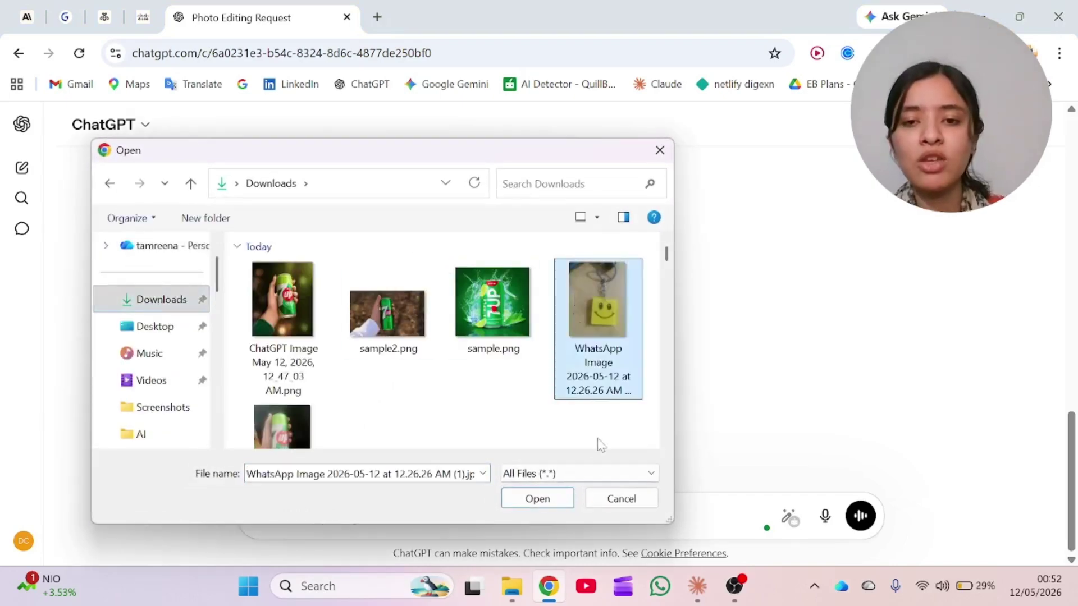
left_click(556, 496)
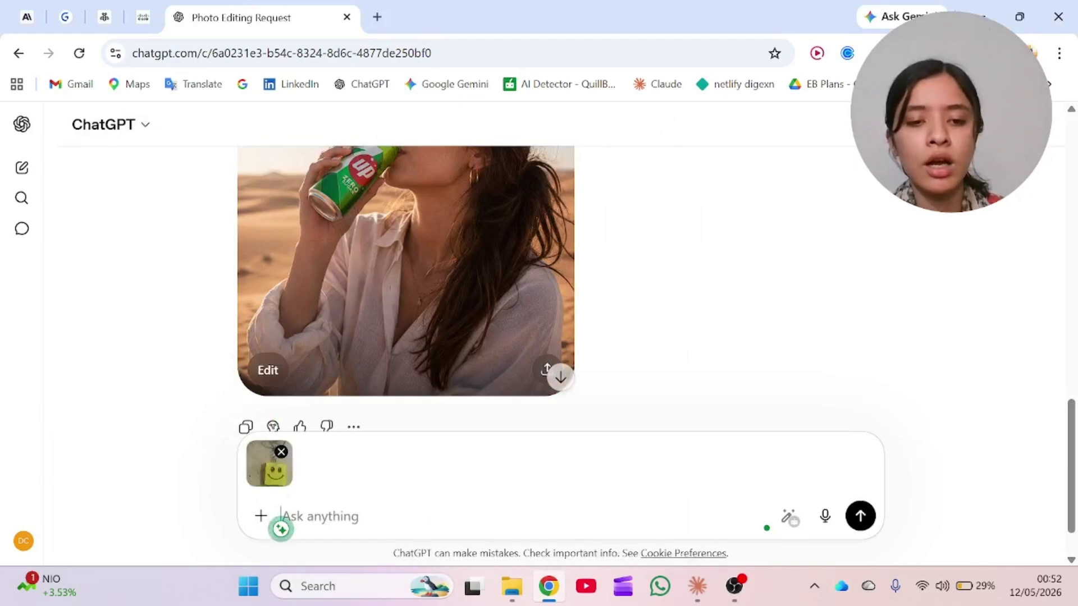
Turn on image creation for the attached keychain photo and set the aspect ratio to Square 1:1
left_click(260, 516)
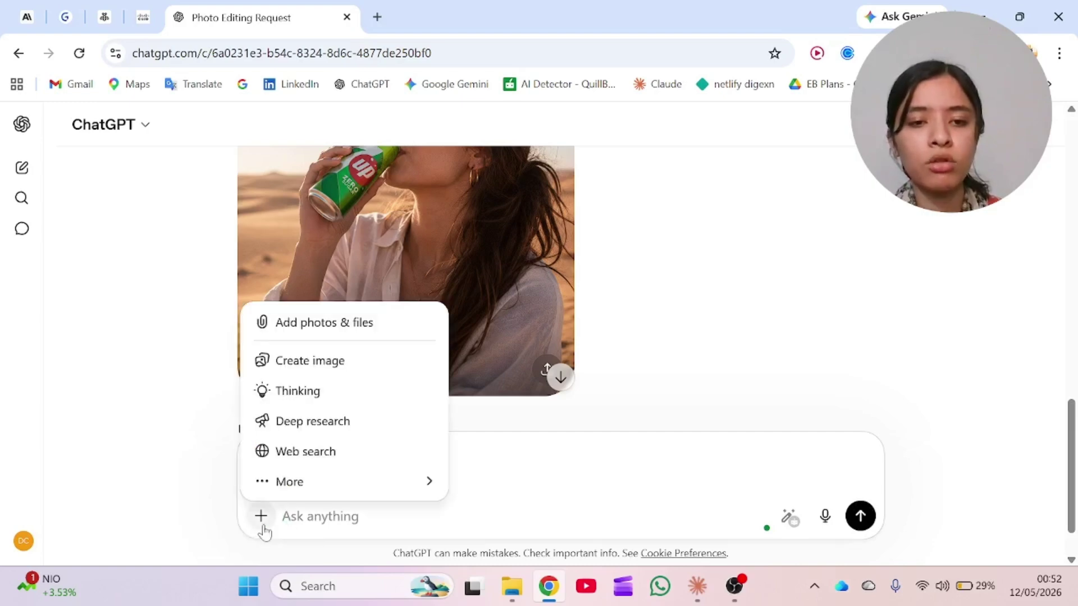
left_click(329, 361)
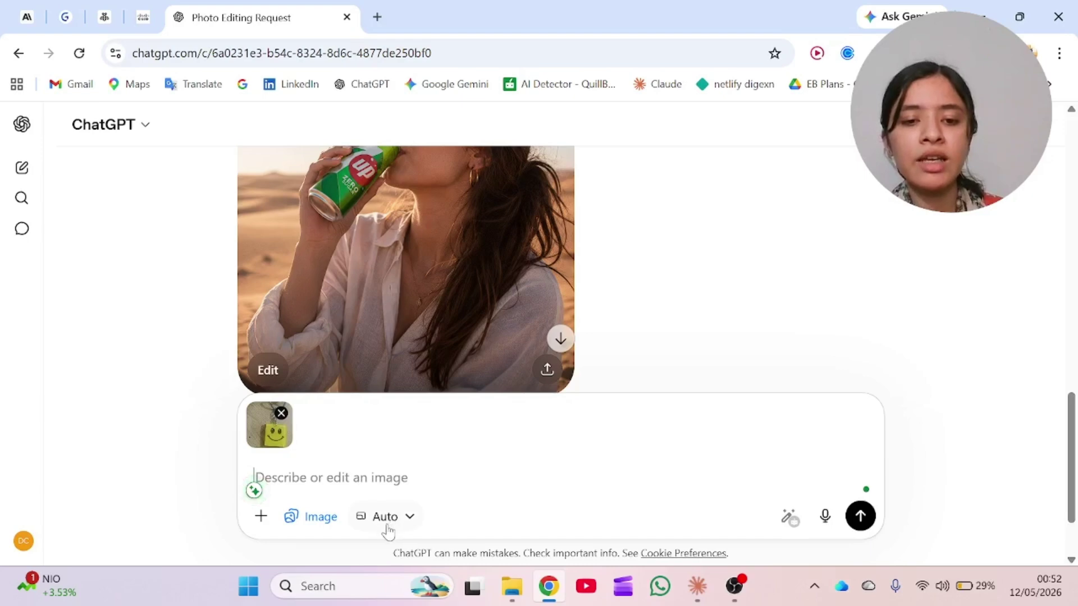
left_click(408, 519)
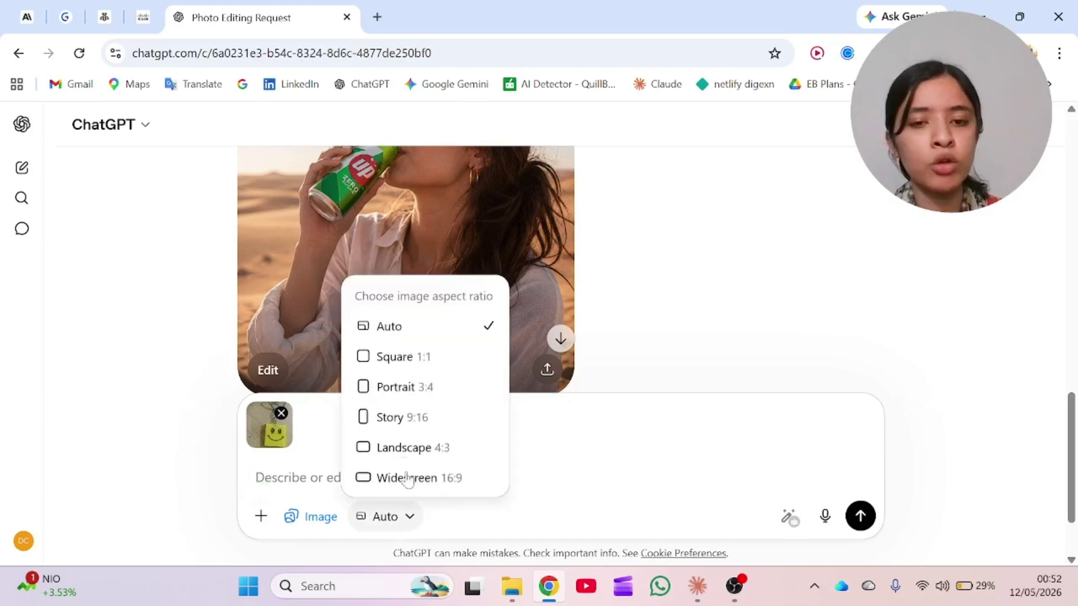
left_click(408, 419)
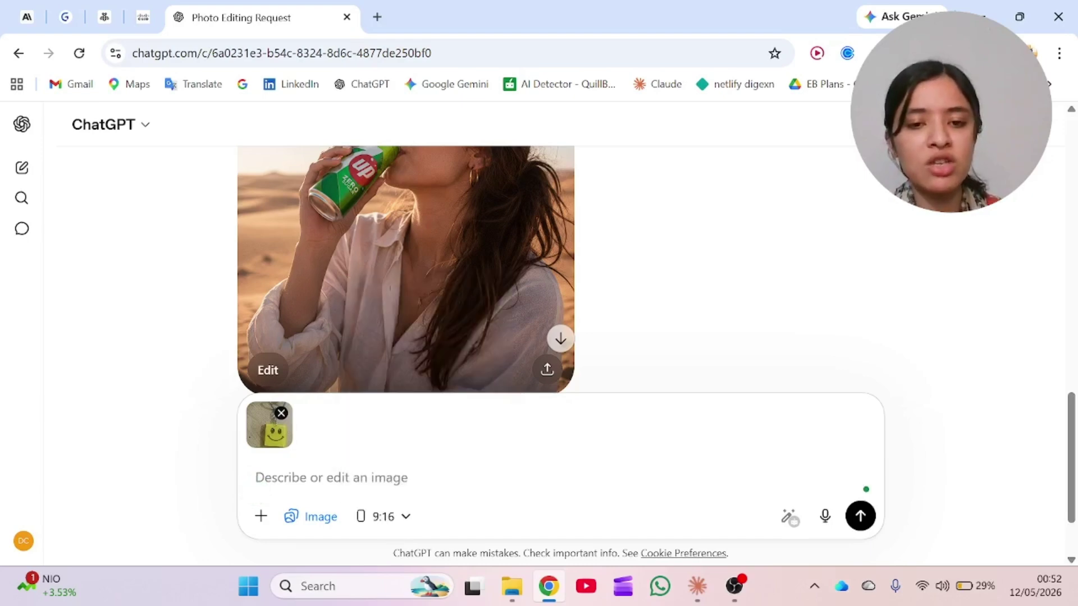
left_click(399, 520)
left_click(417, 374)
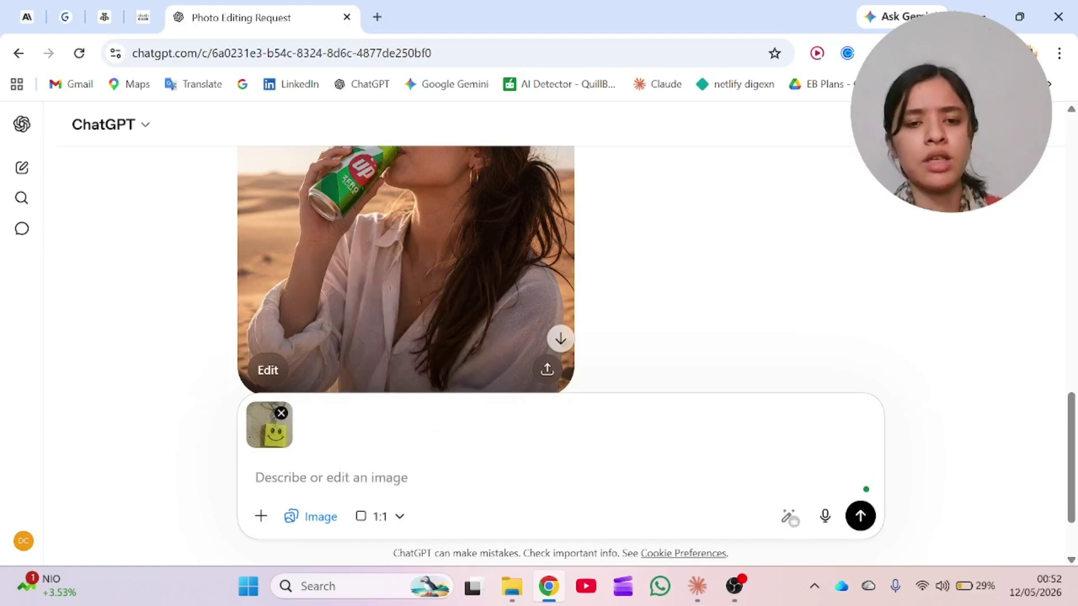
Submit the prompt "create a support bike and a biker sitting on it and holding keychain - dont change keychain put this exact keychain in his hand"
left_click(253, 489)
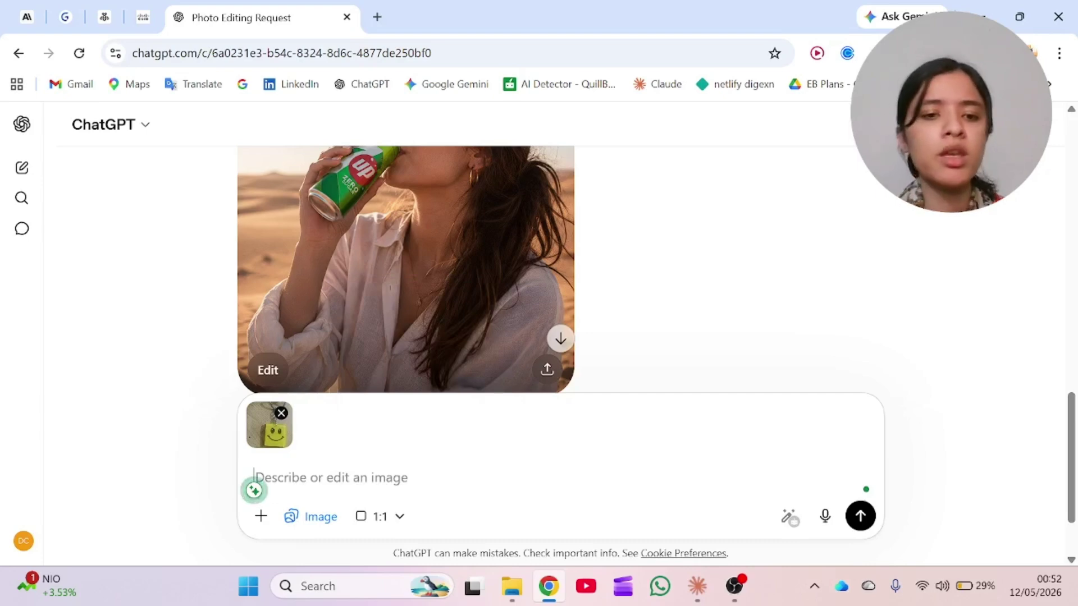
type("create a support bike and a biker sitting on it and holding keychain - dont change keychain put this exact keychain in his hand")
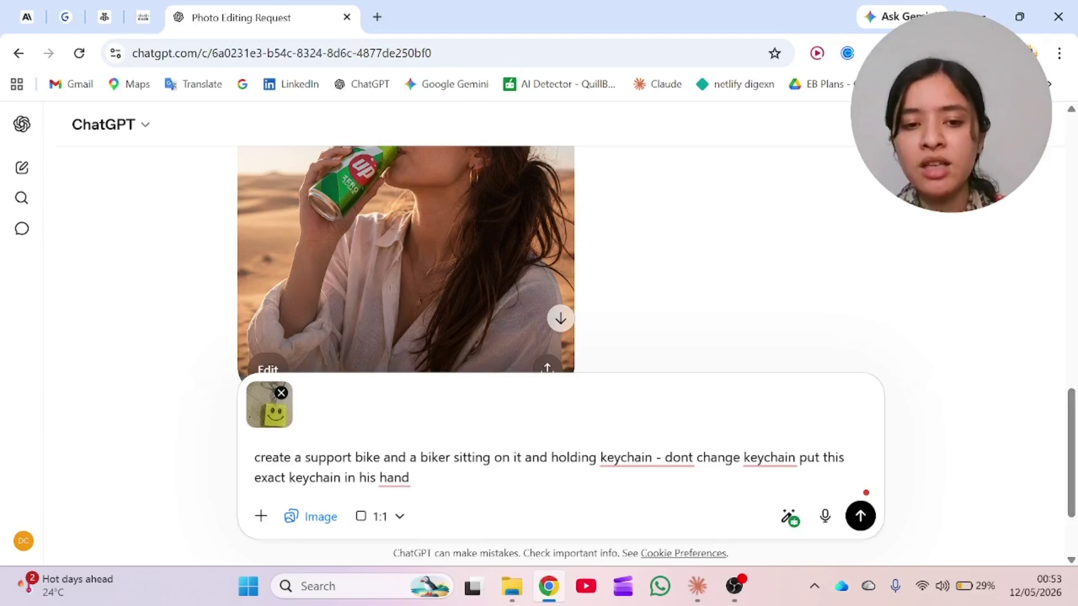
left_click_drag(494, 457, 254, 457)
left_click(334, 458)
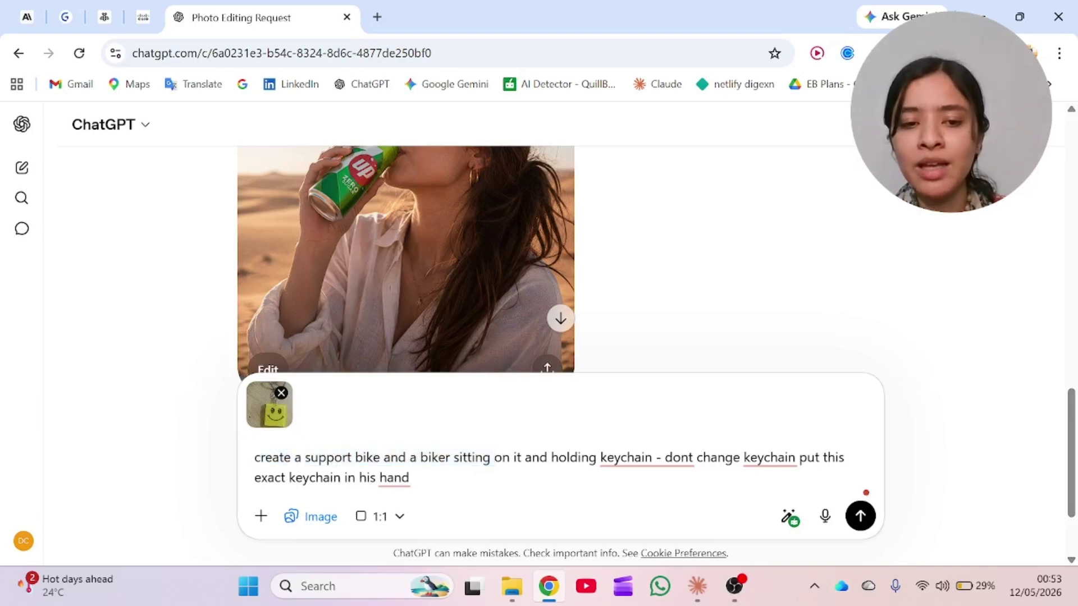
left_click_drag(410, 477, 283, 457)
left_click(293, 478)
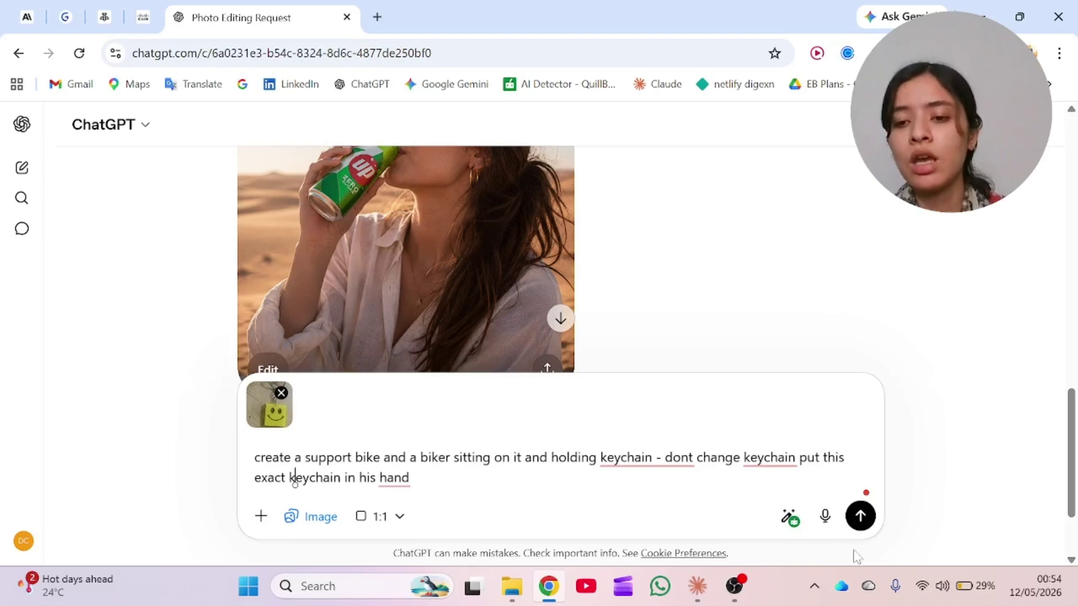
left_click(861, 527)
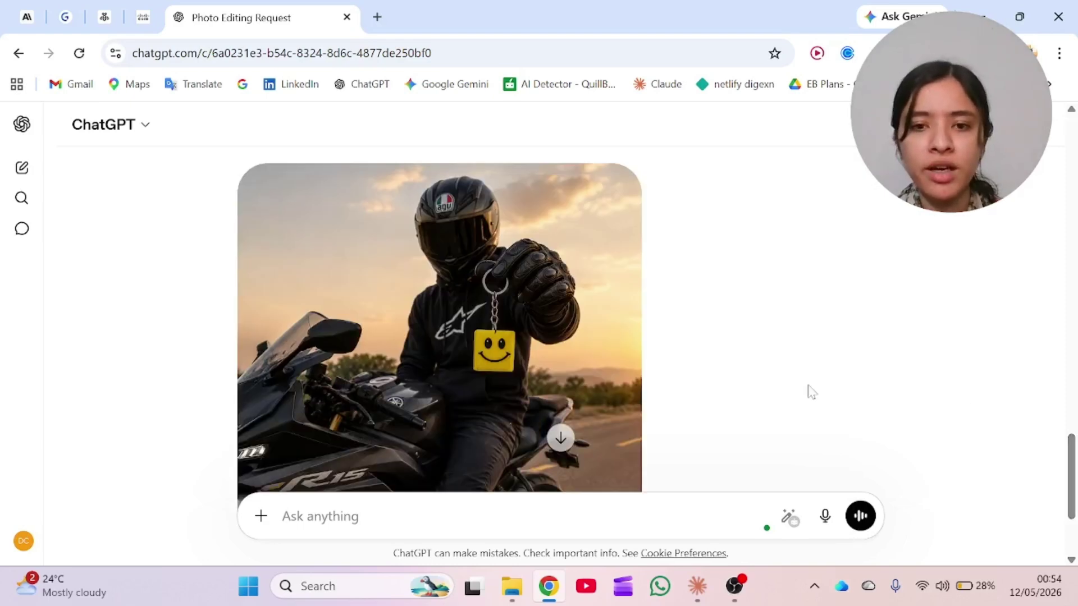
View the generated biker image at full size, then return to the conversation
left_click(607, 379)
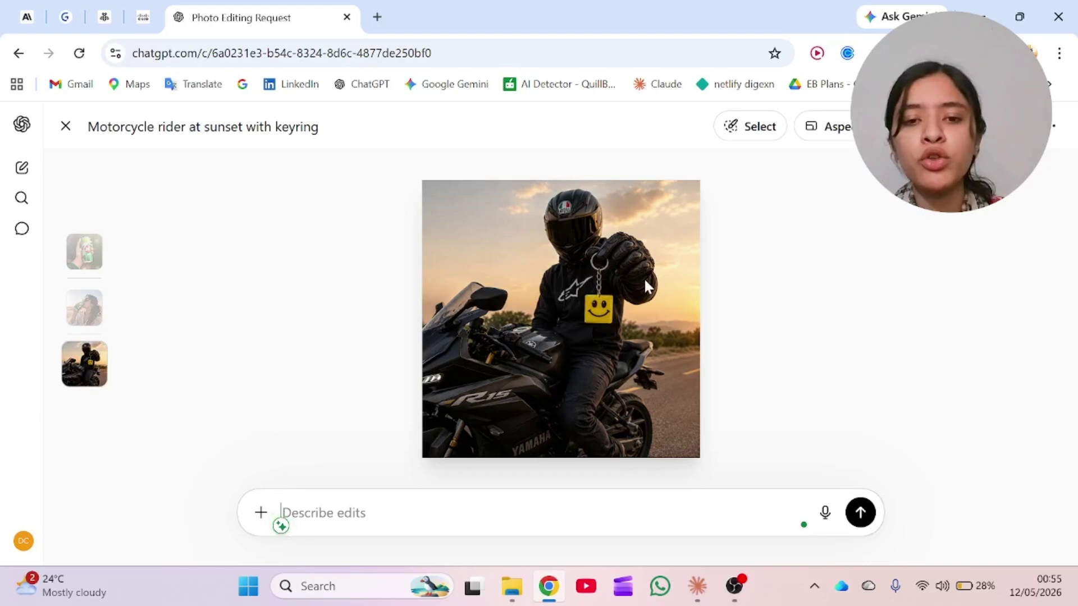
left_click(66, 127)
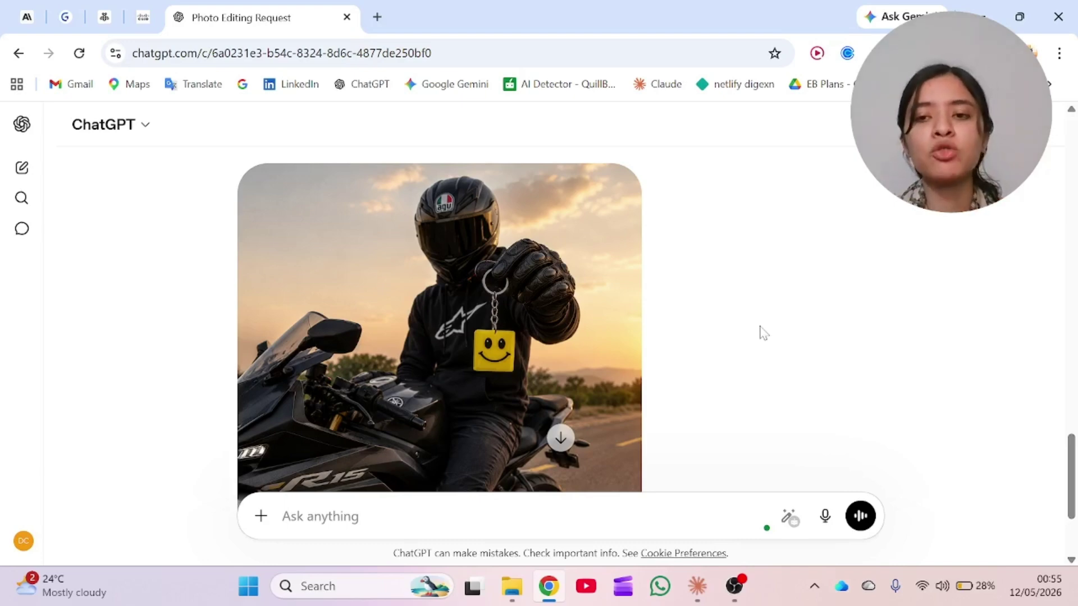
scroll(1063, 457, "down", 3)
type("modiy this")
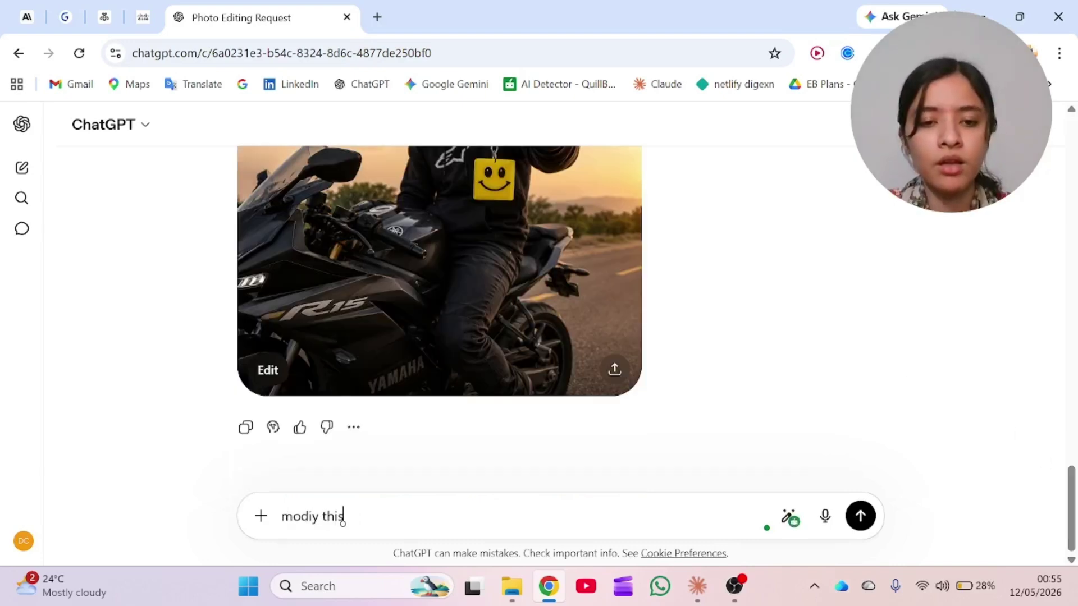
key("BackSpace")
key("BackSpace")
key("BackSpace")
key("BackSpace")
key("BackSpace")
key("BackSpace")
key("BackSpace")
key("BackSpace")
key("BackSpace")
key("BackSpace")
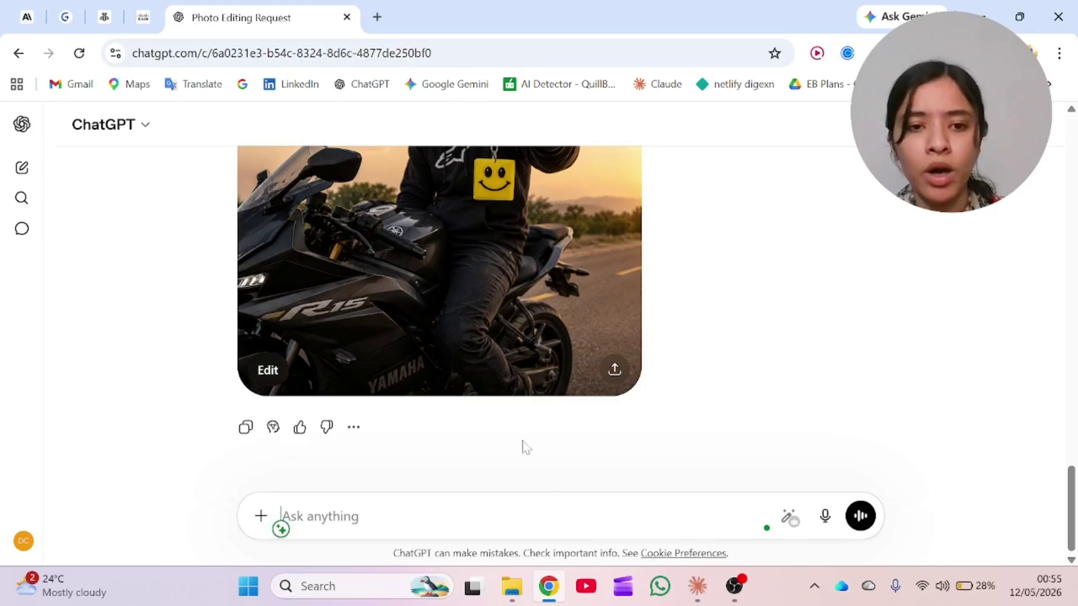
Open the biker image for editing and submit "modify this image dont change anything just put text in a large font " Stay Happy ""
left_click(262, 372)
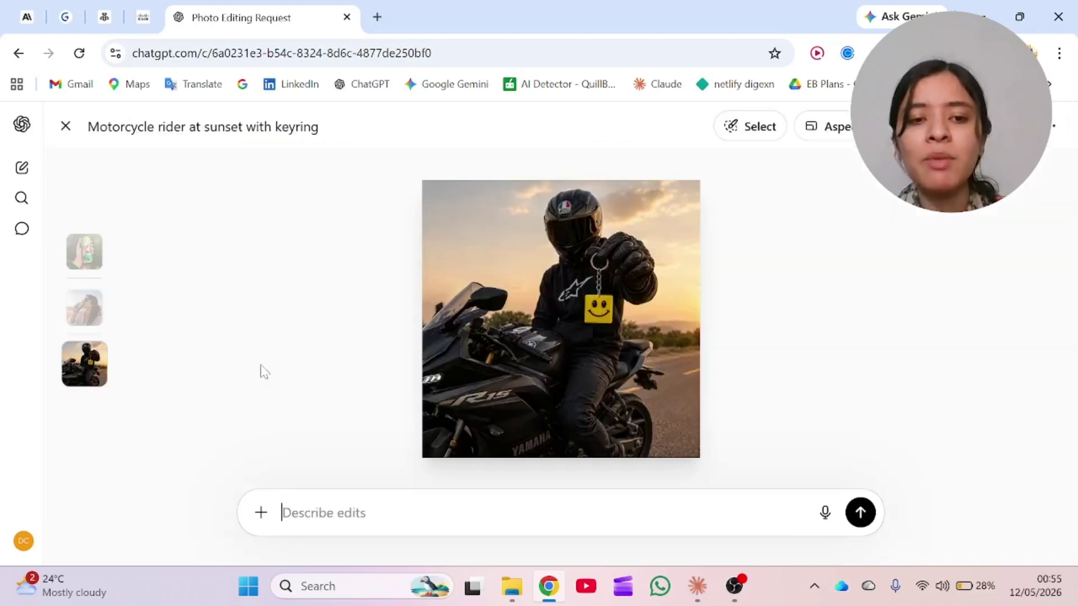
type("m")
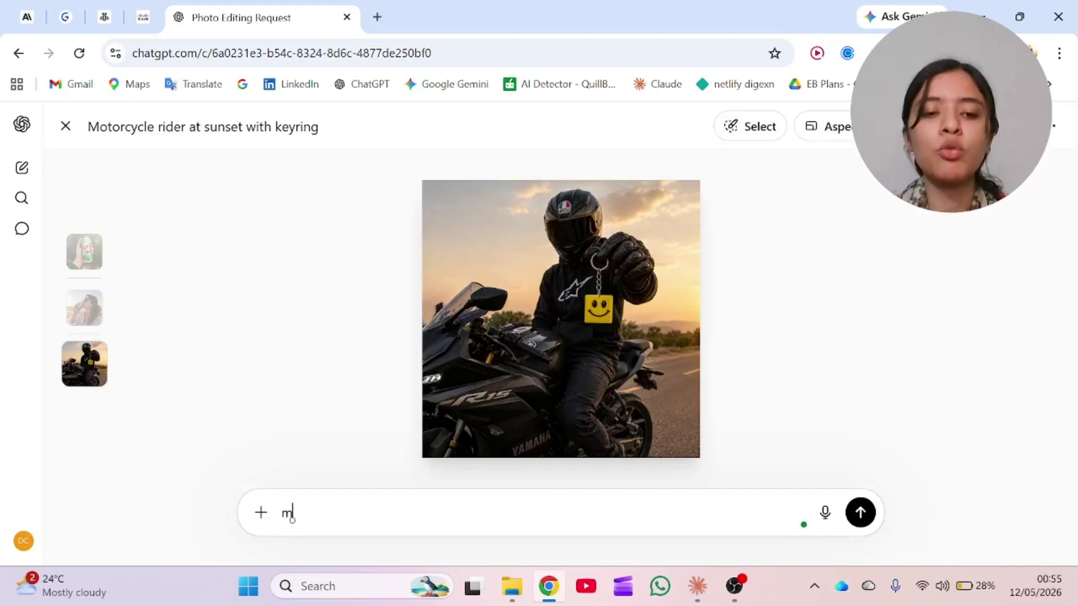
type("odify th")
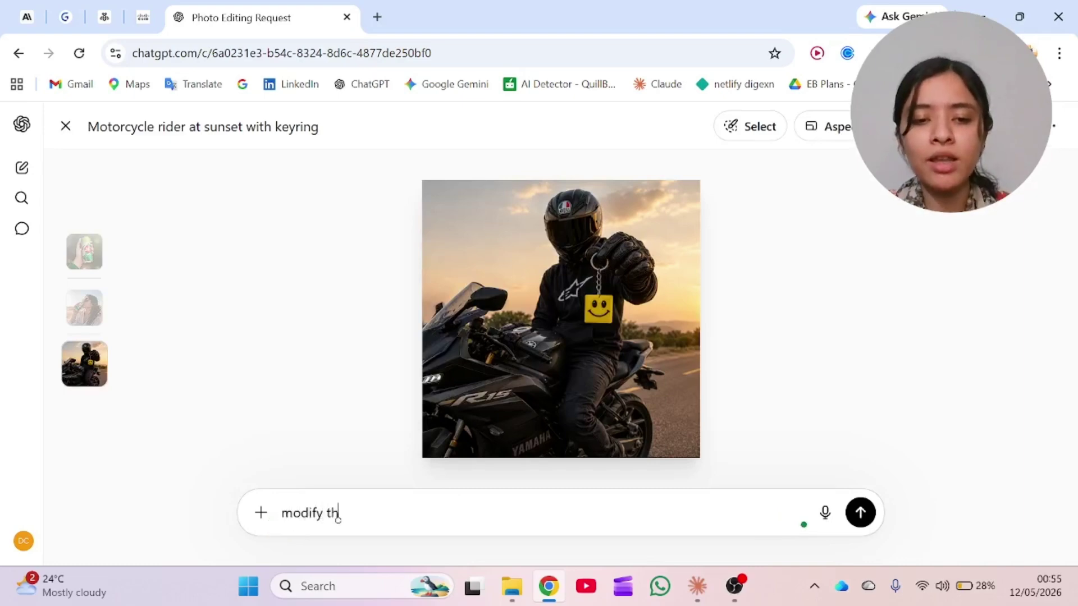
type("is image dont")
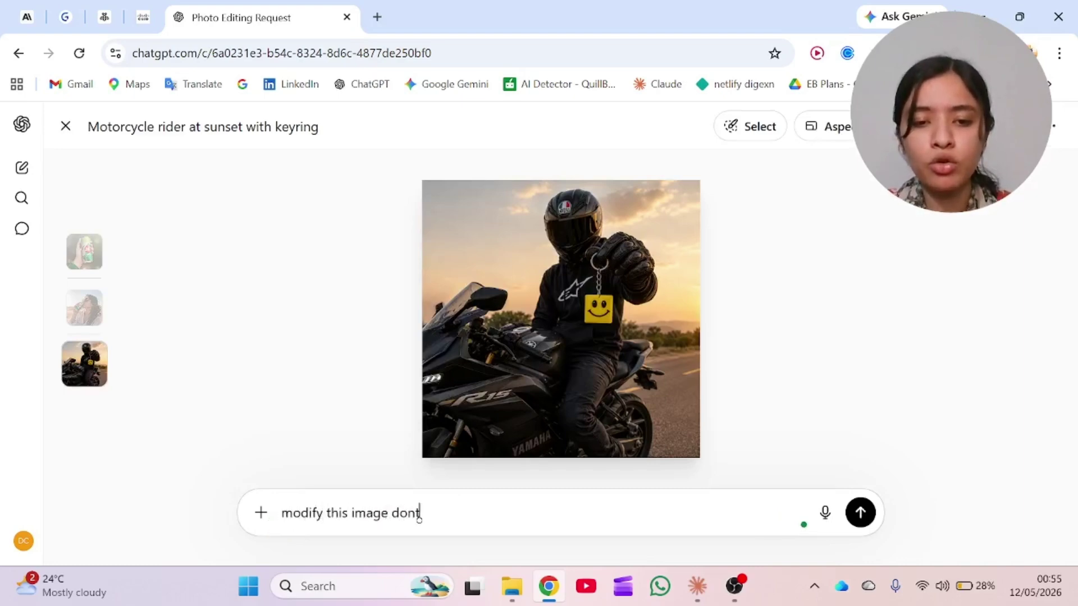
type(" change anythi")
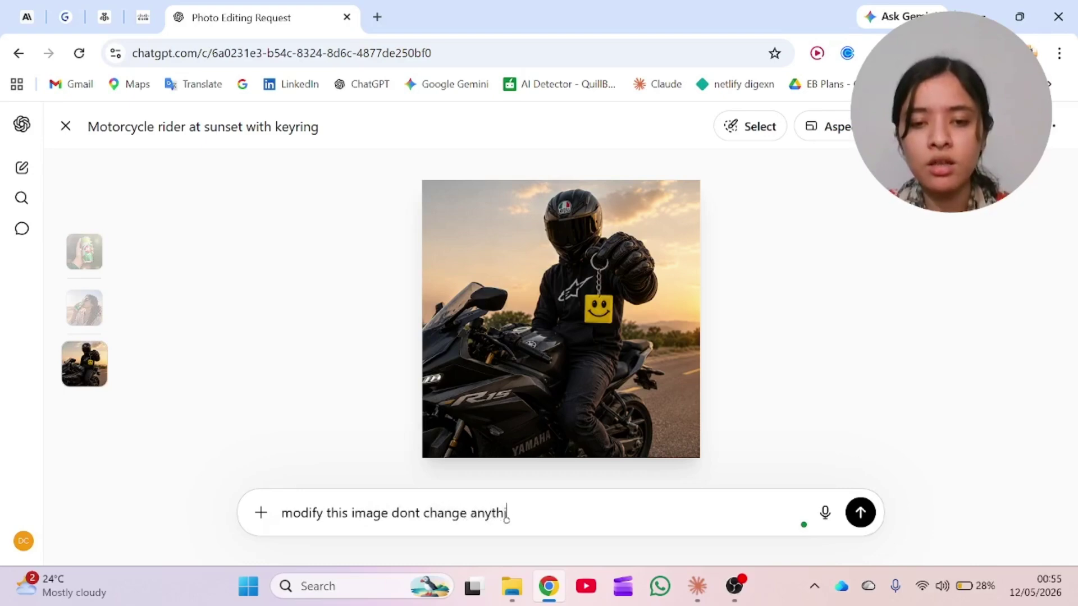
type("ng just put te")
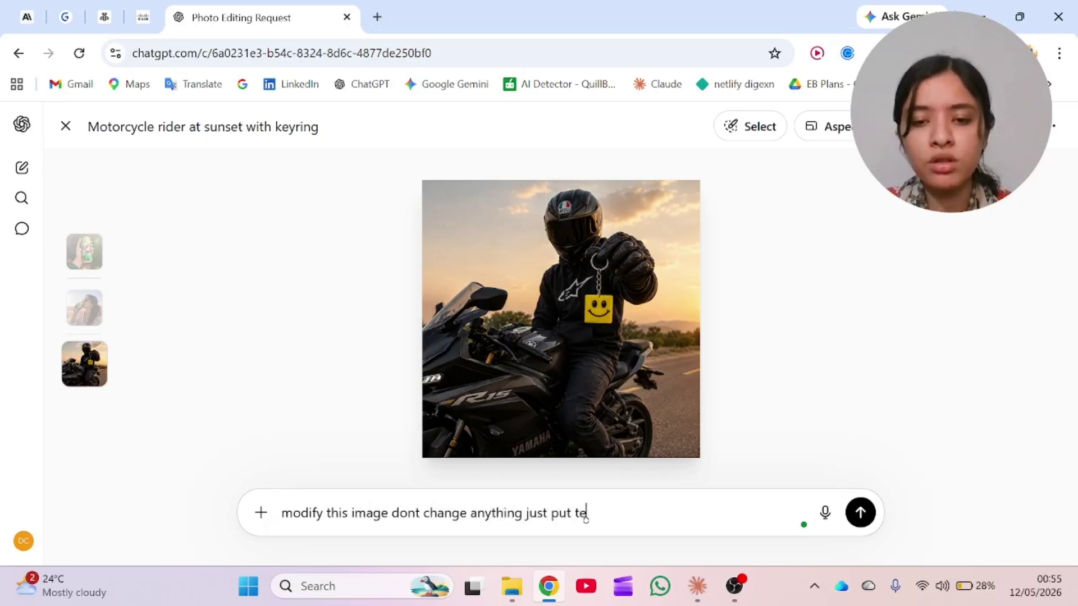
type("xt in a")
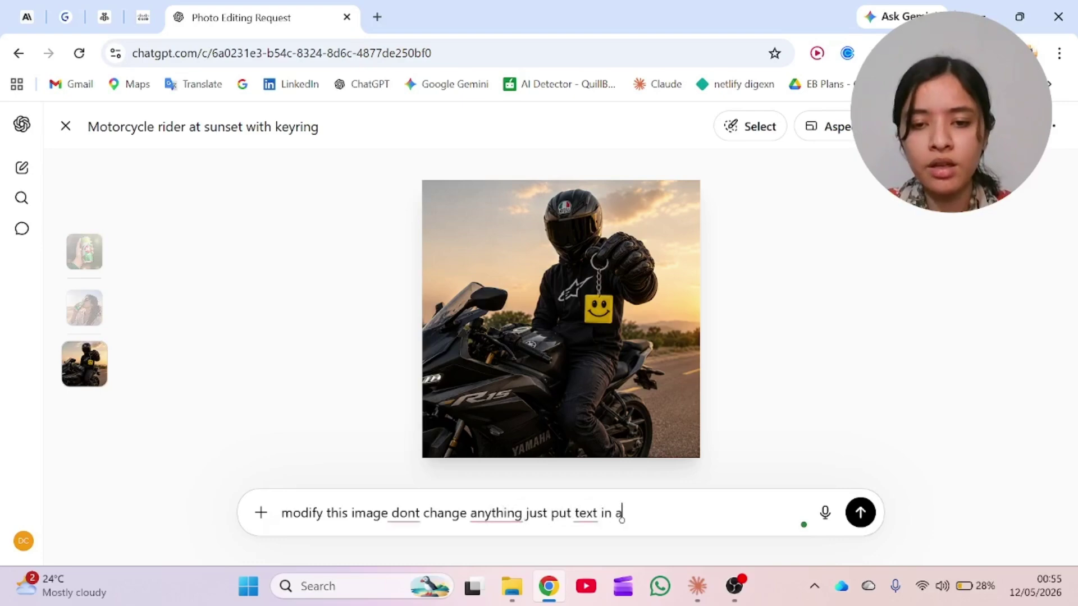
type(" large f")
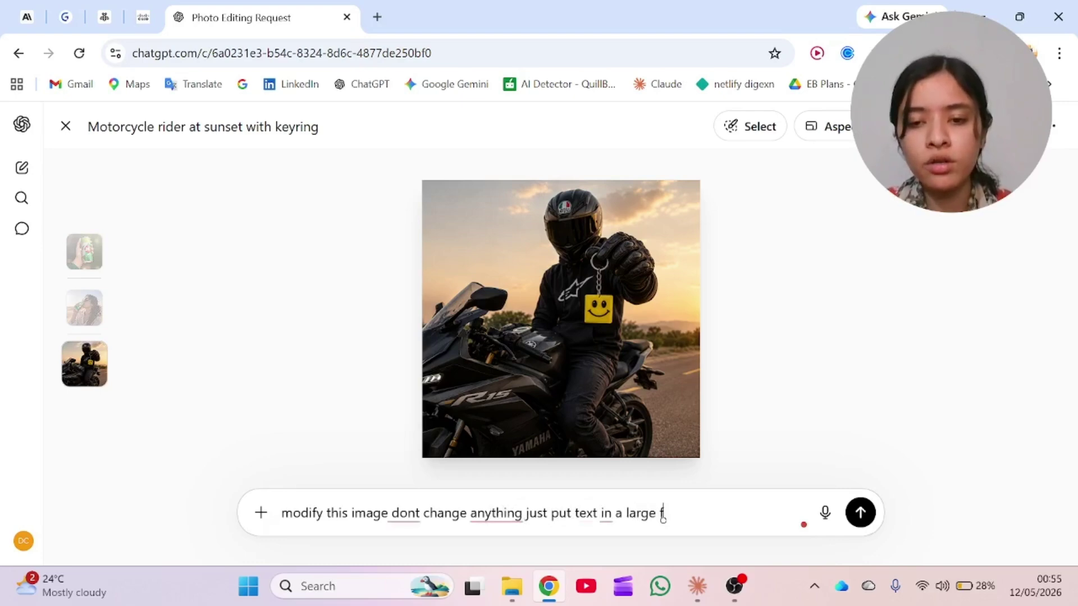
type("ont \" Sta")
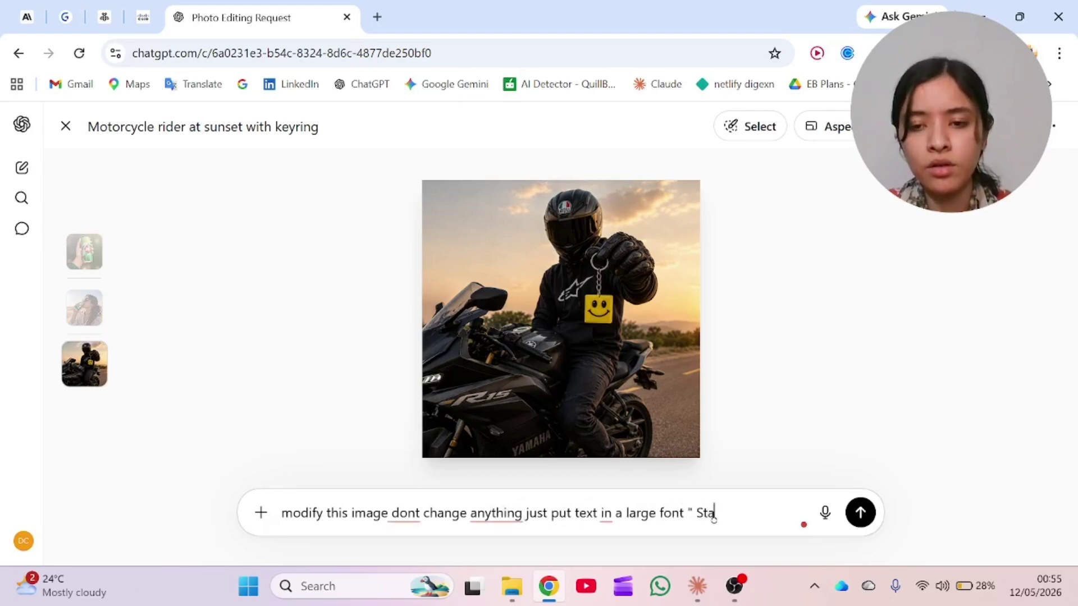
type("y Happ")
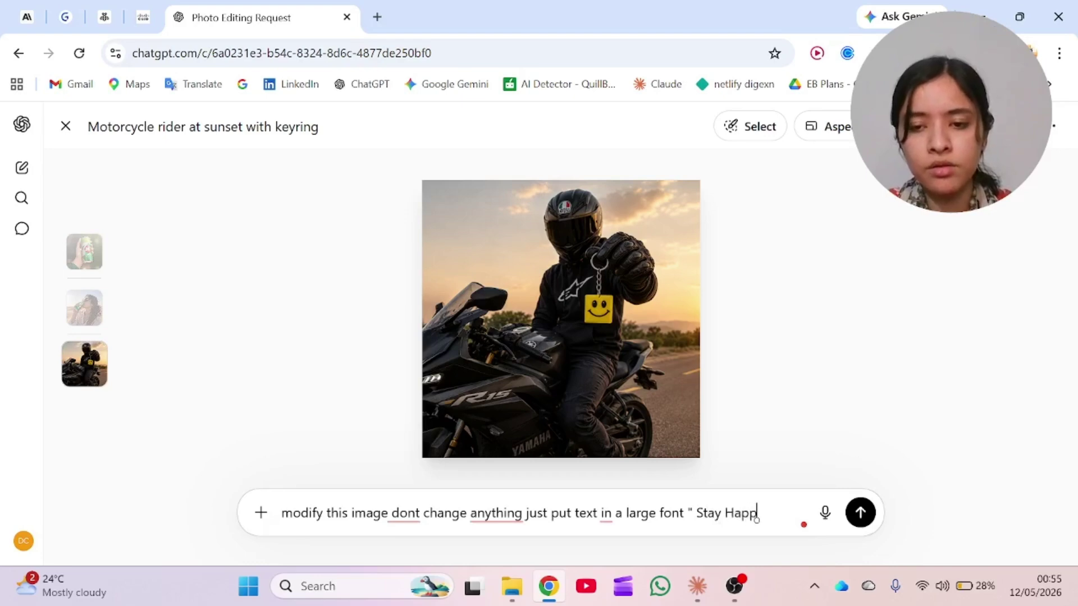
type("y \"")
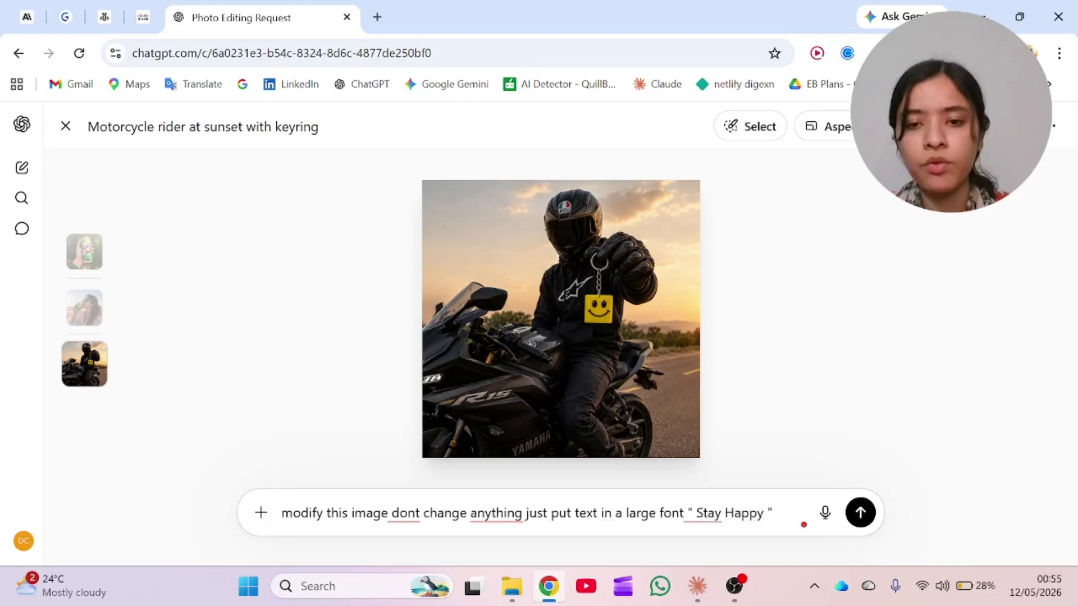
key("Return")
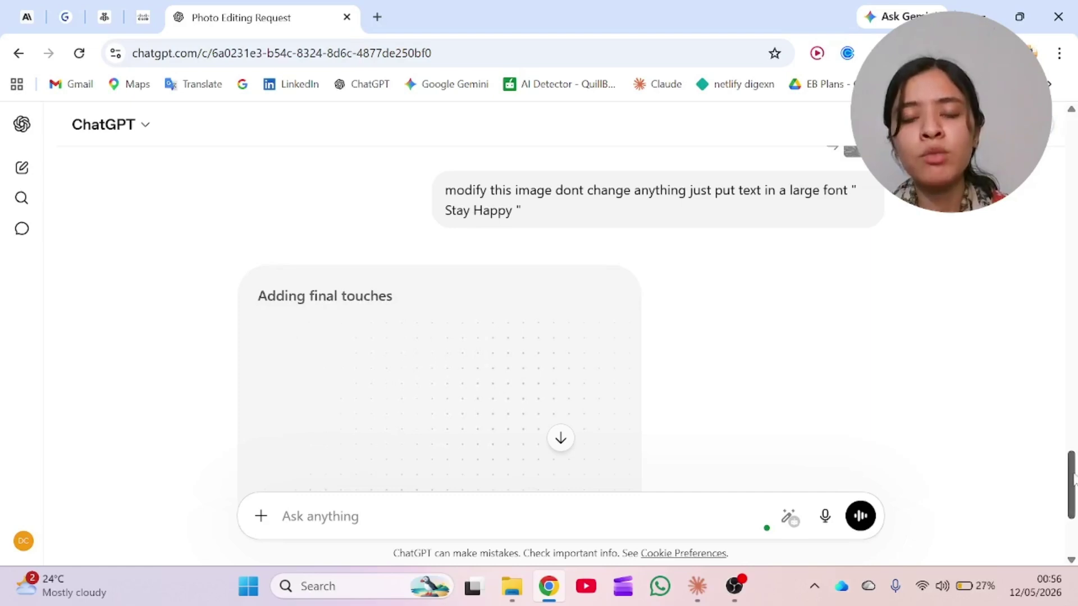
Review the generated biker image carrying the "Stay Happy" text, then go back to the prompt that produced it
scroll(1072, 480, "down", 2)
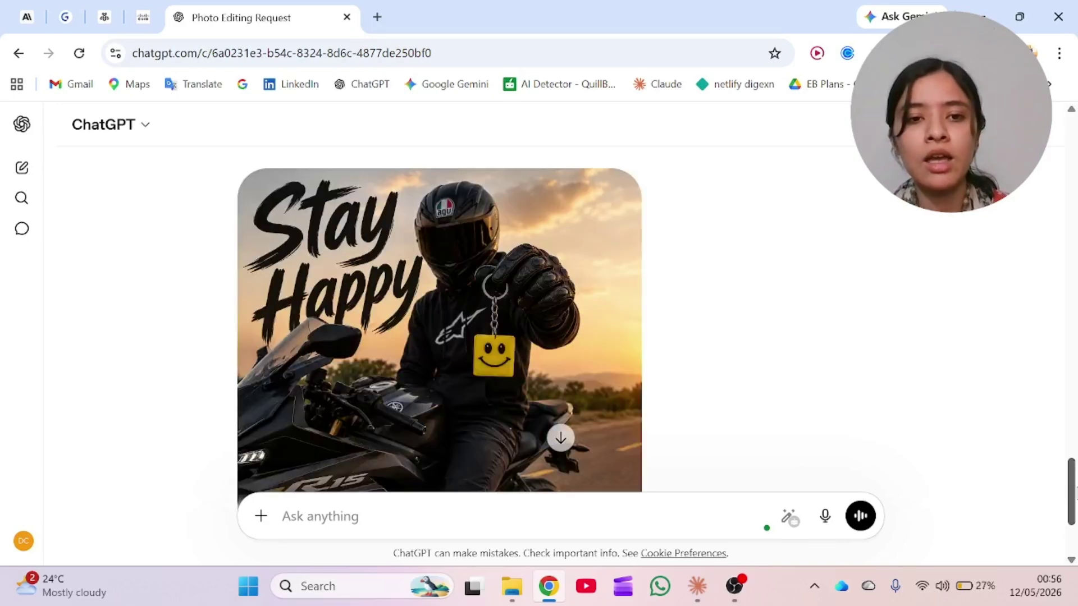
left_click_drag(1073, 493, 1074, 495)
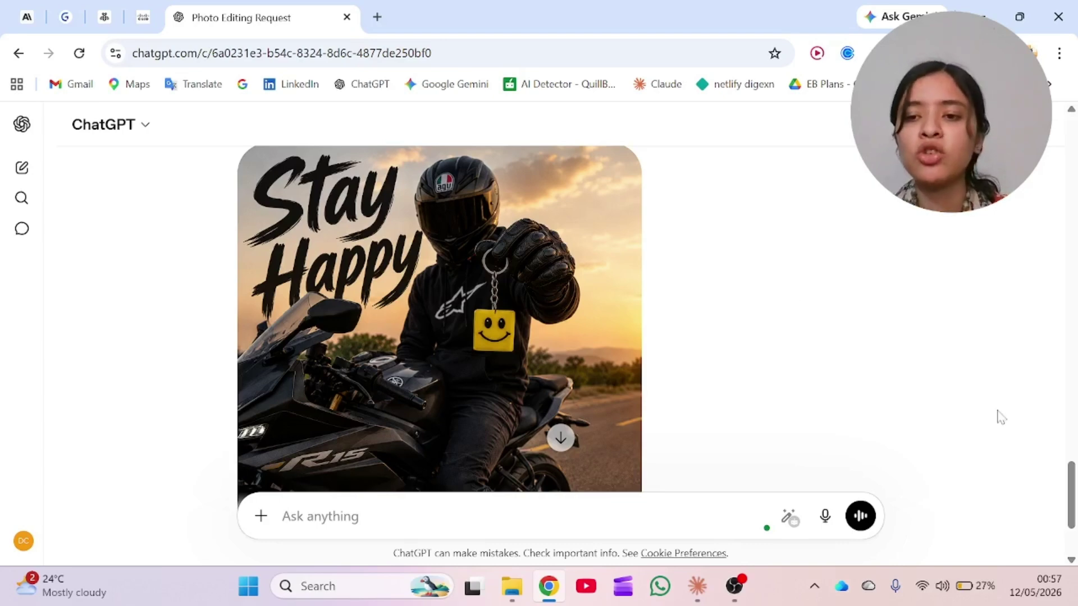
left_click_drag(1072, 494, 1071, 443)
scroll(675, 455, "down", 3)
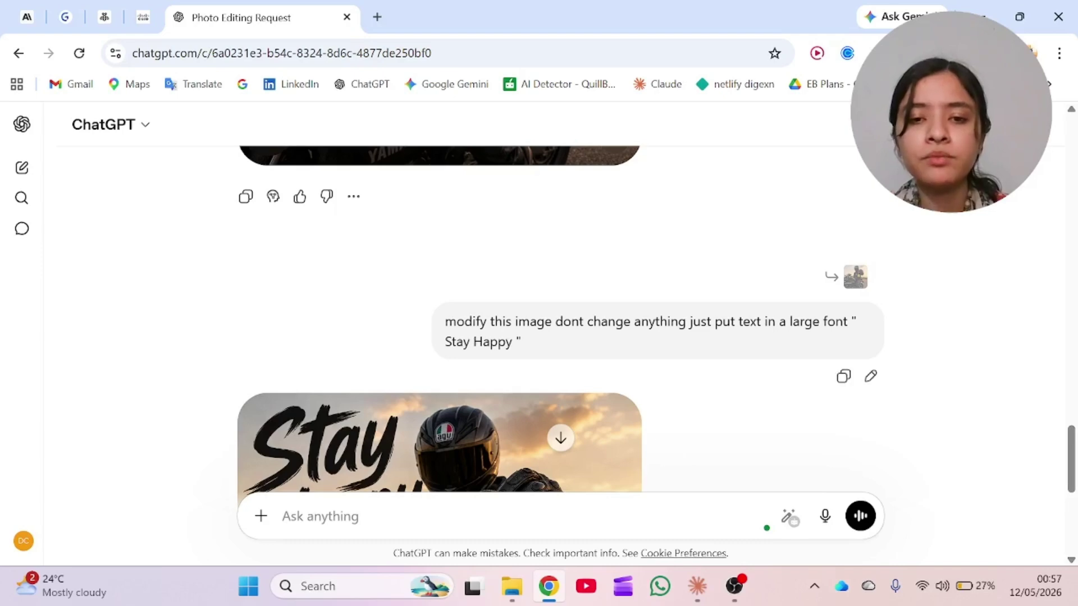
Append "make text in white color main focus on tesxt and keychain and font is caliibir" to the Stay Happy prompt and resubmit it
left_click(870, 378)
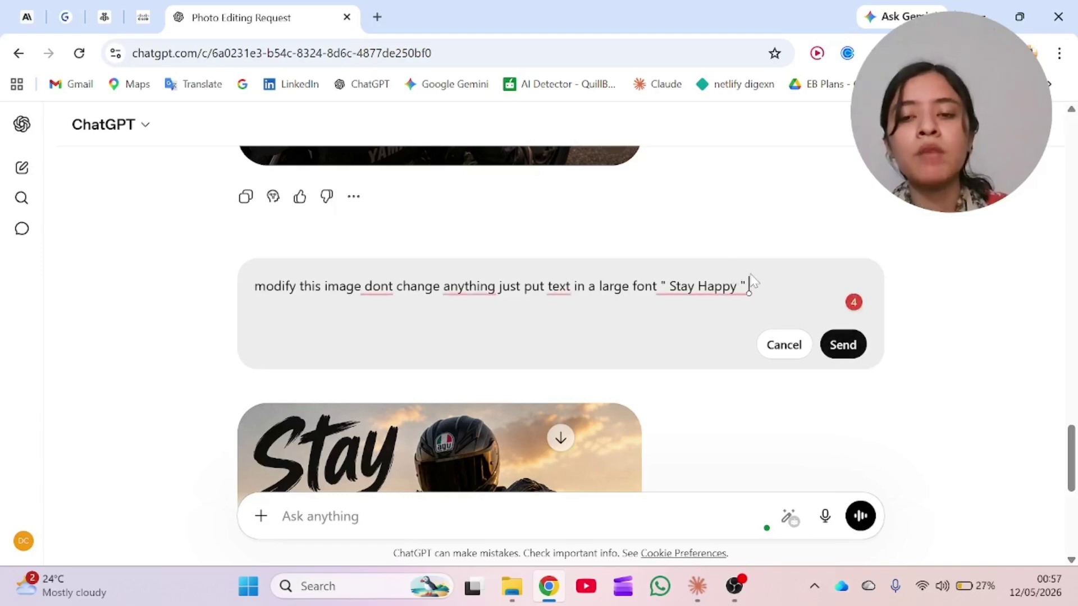
type("make")
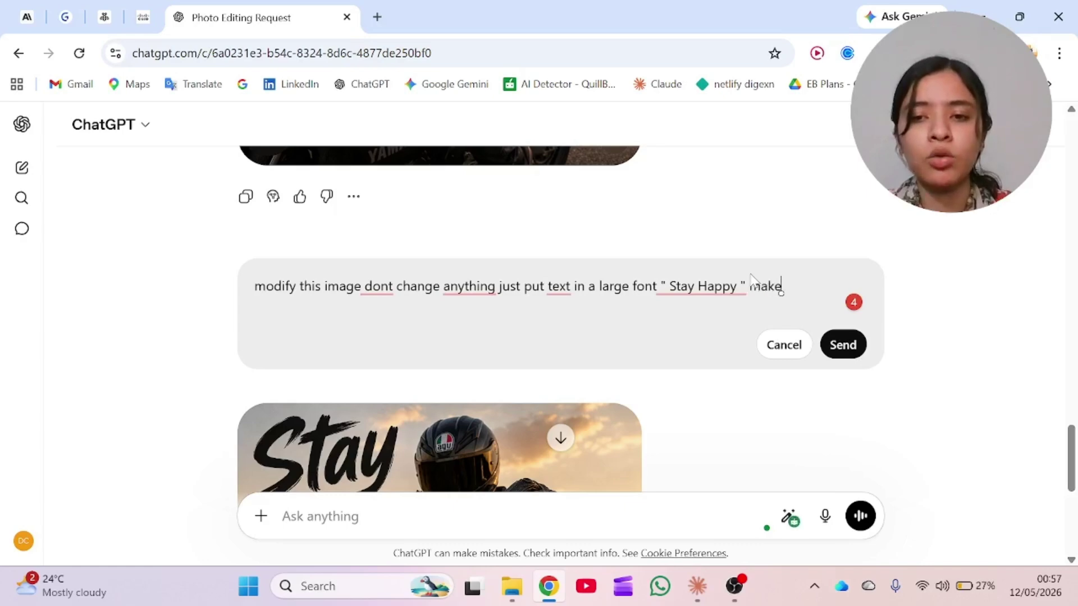
type(" te")
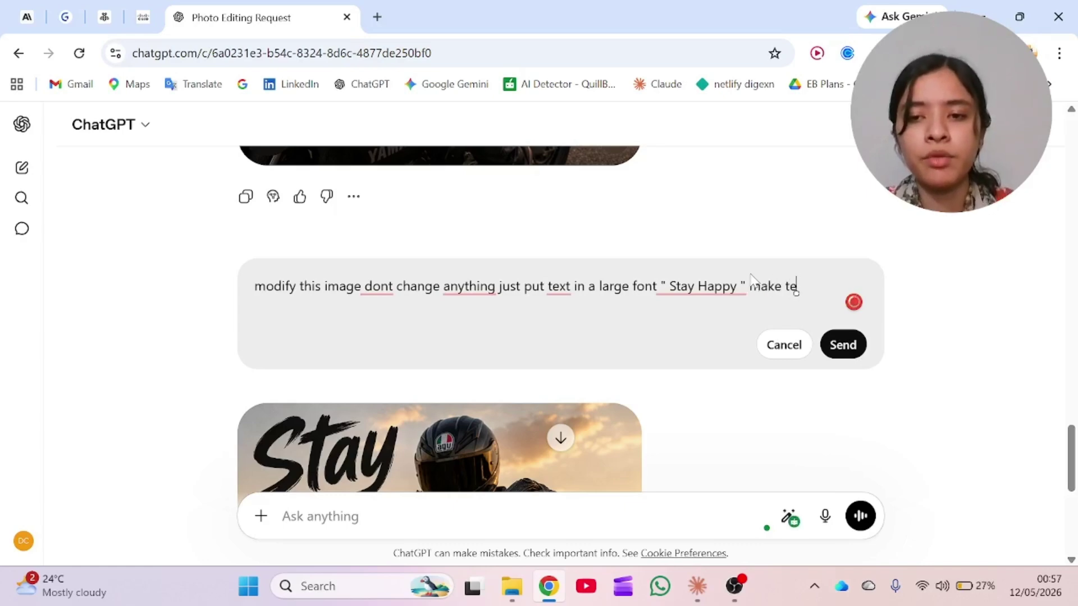
type("xt in white ")
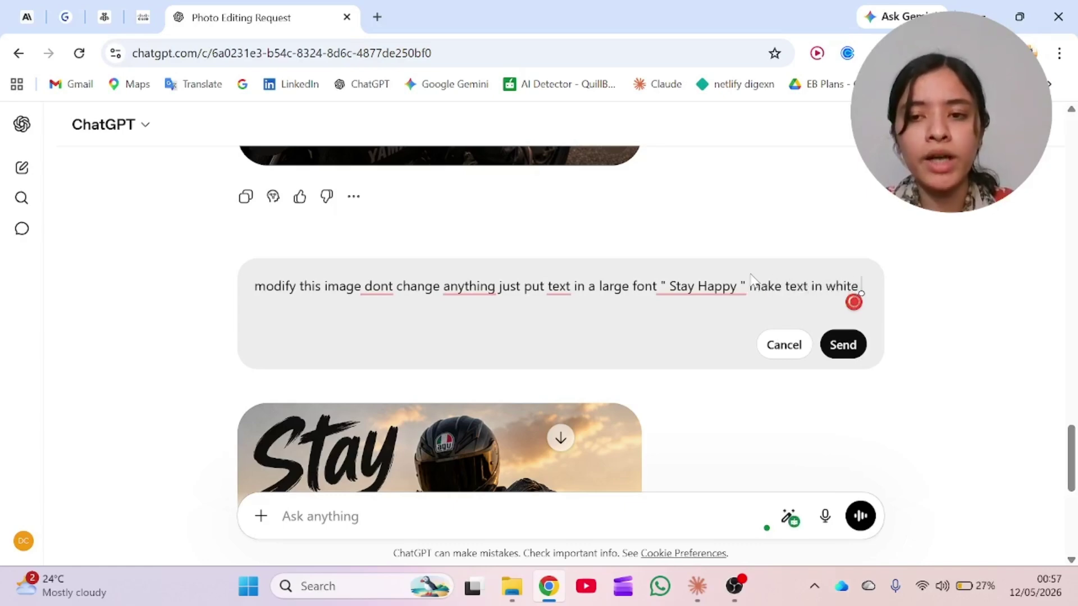
type("color ma")
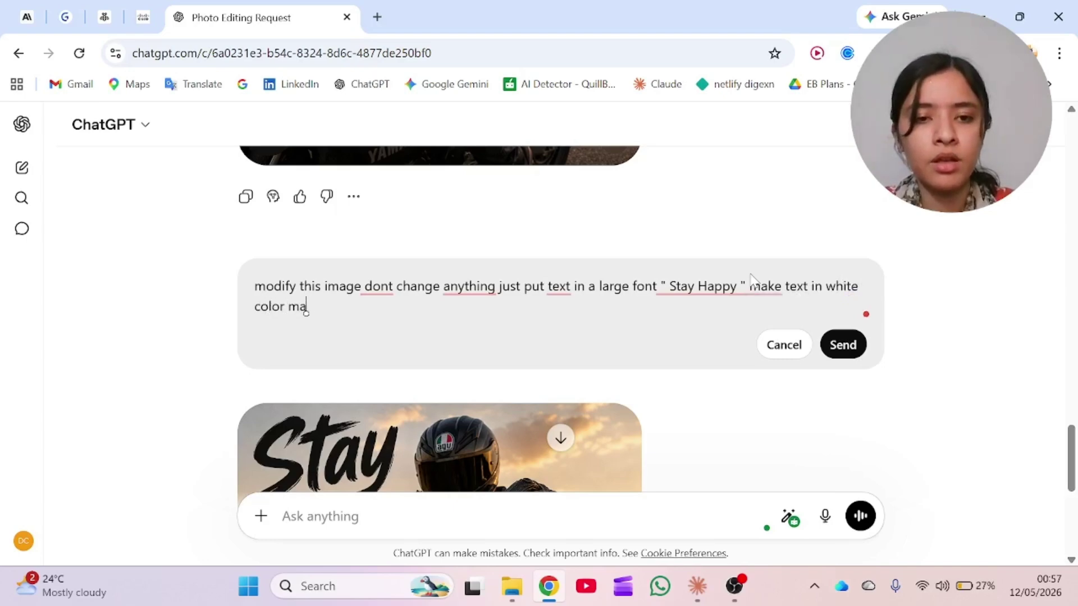
type("in focus on tesx")
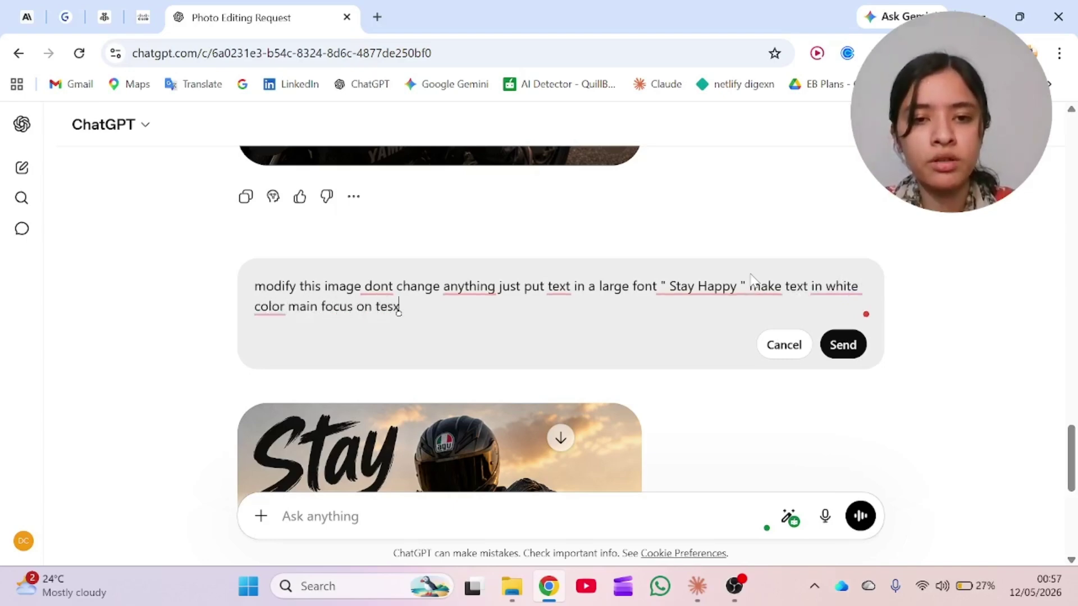
type("t and keyc")
key("BackSpace")
type("k")
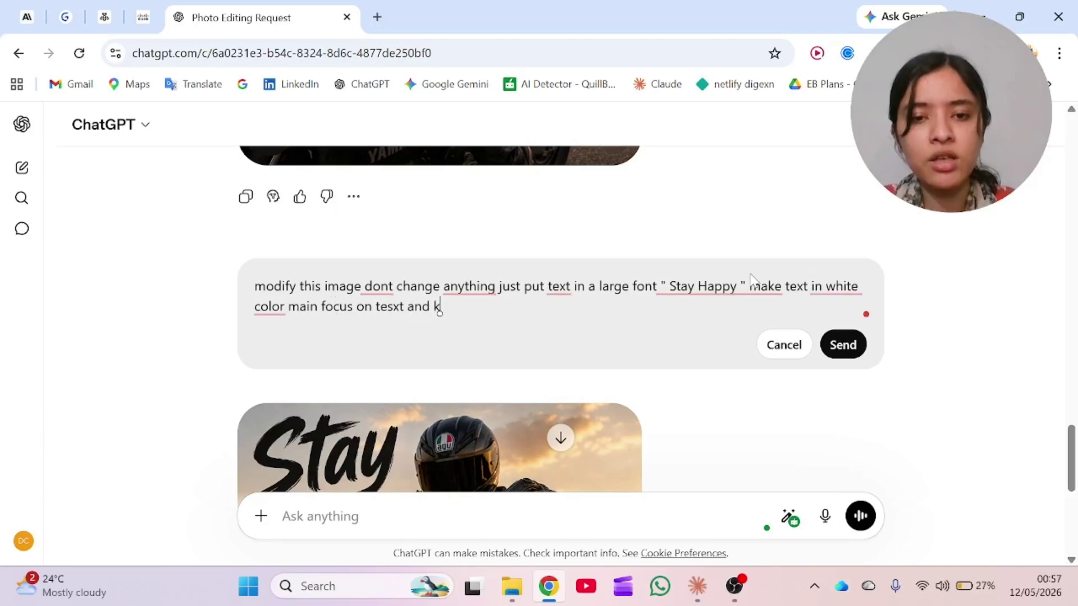
type("eychain")
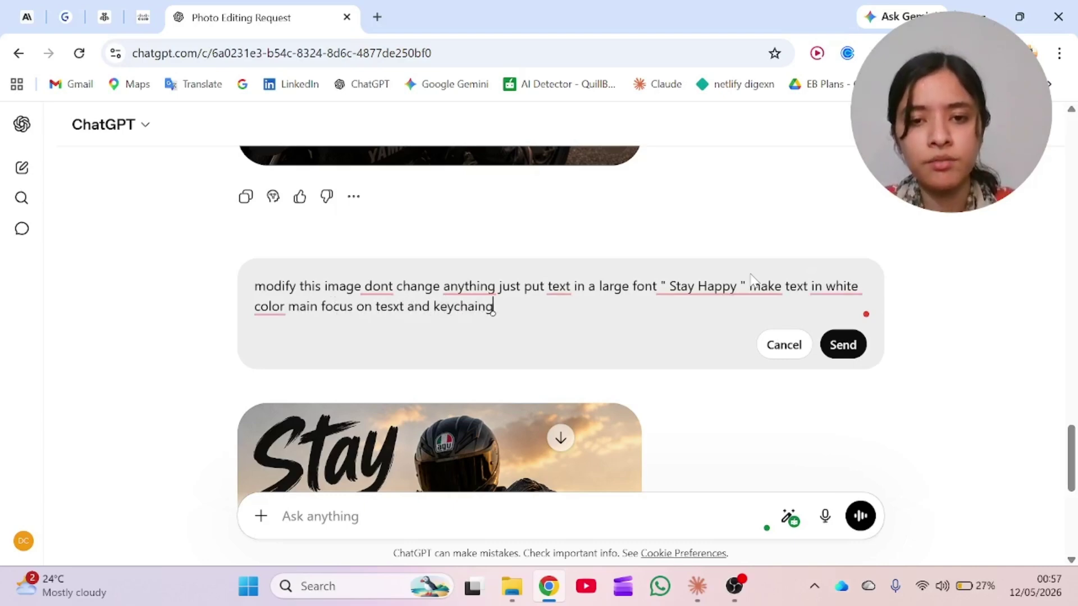
type(" and font")
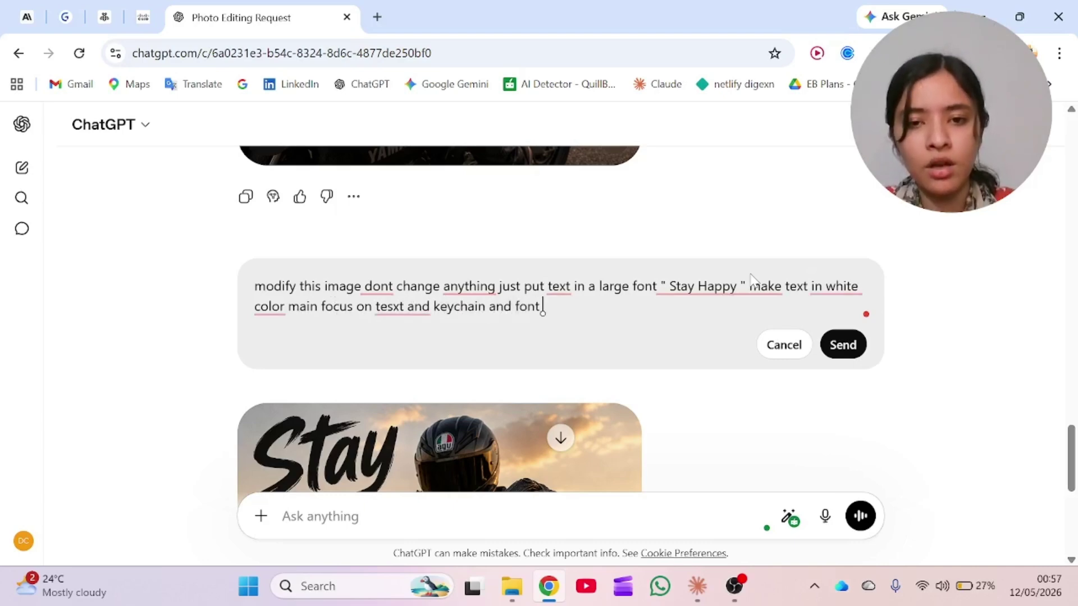
type(" is caliibir")
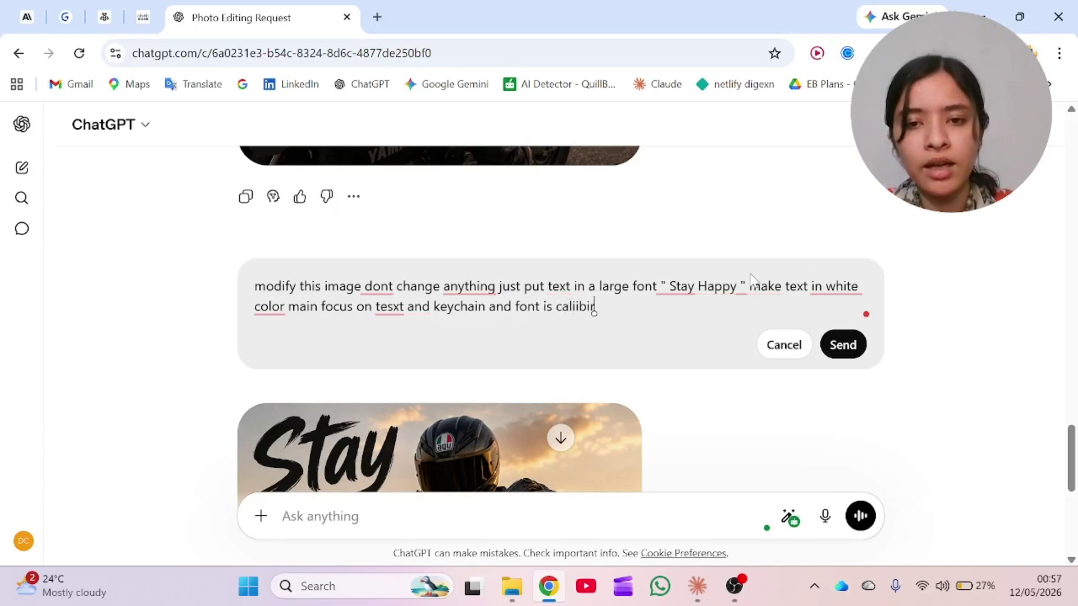
key("Return")
View the regenerated Stay Happy image at full size, browse the desert and hand-held 7up images, and return to the conversation
scroll(752, 278, "down", 5)
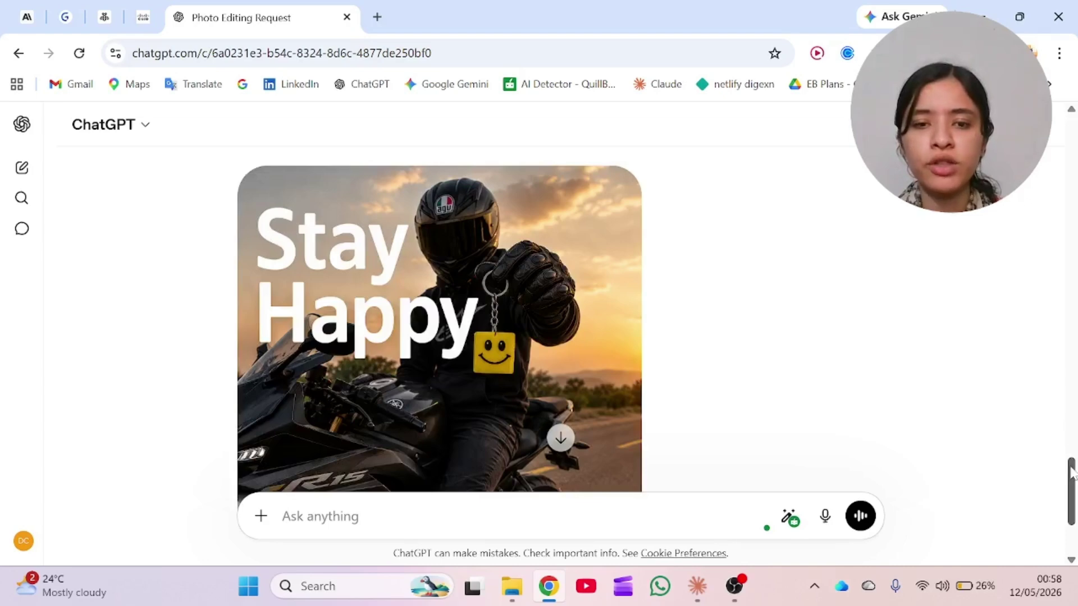
mouse_move(1072, 469)
left_mouse_down()
mouse_move(1073, 486)
mouse_move(1073, 474)
left_mouse_up()
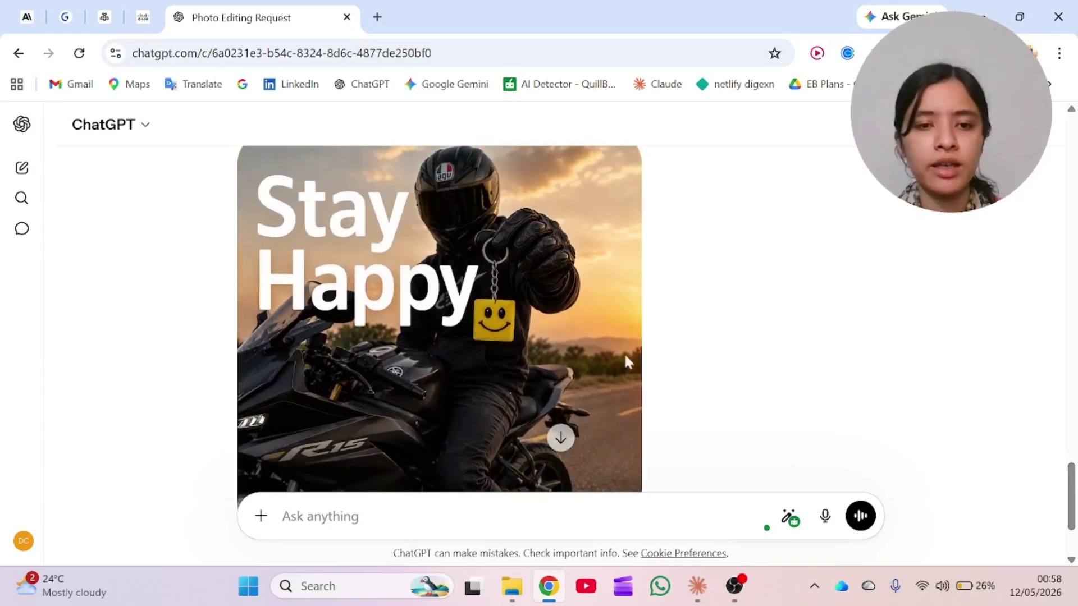
left_click(512, 324)
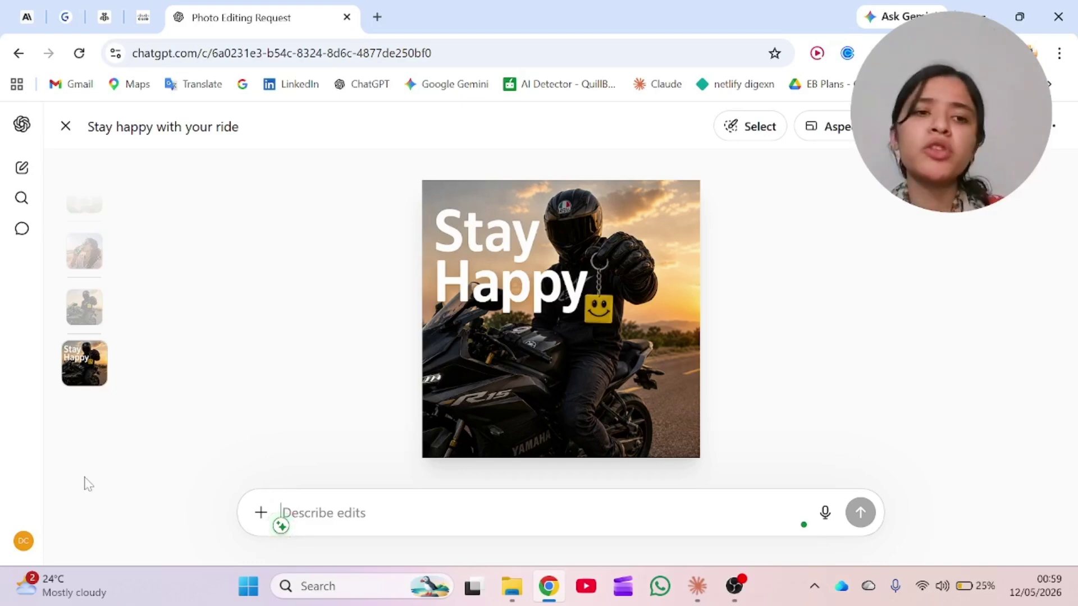
left_click(89, 248)
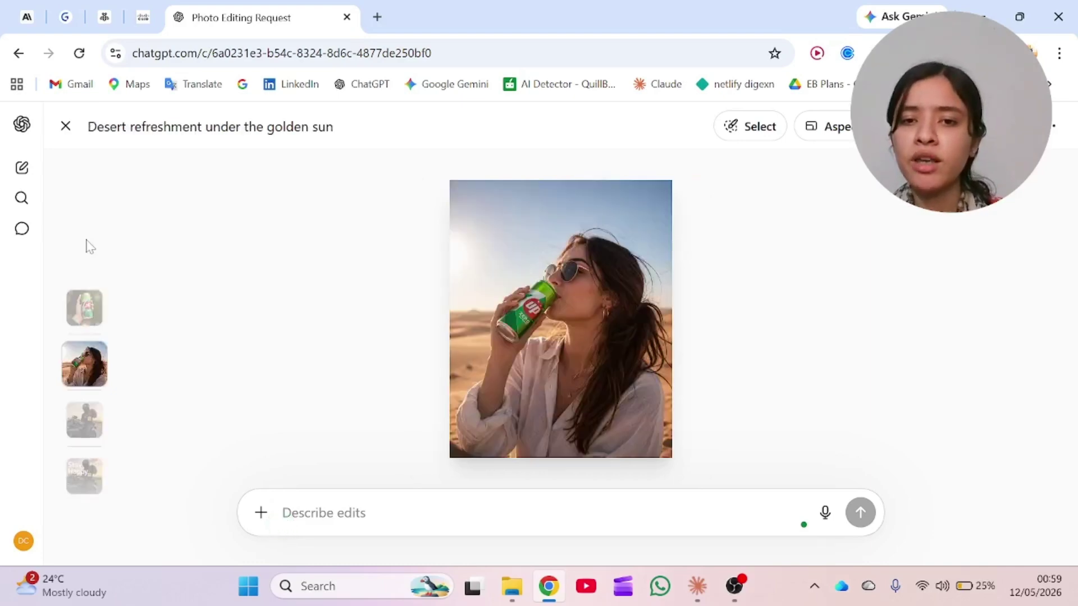
left_click(92, 311)
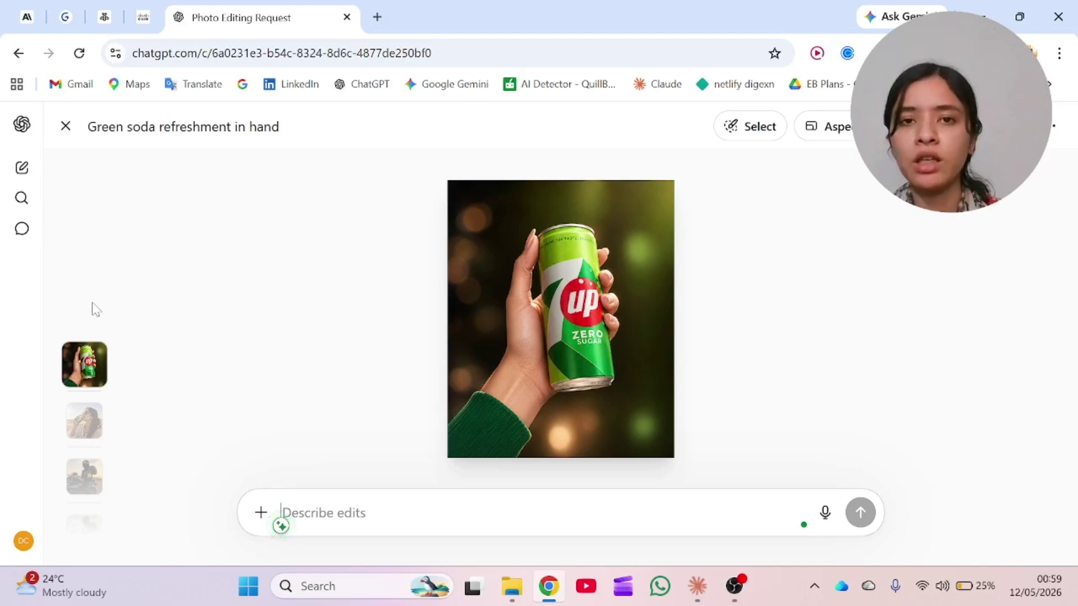
left_click(65, 126)
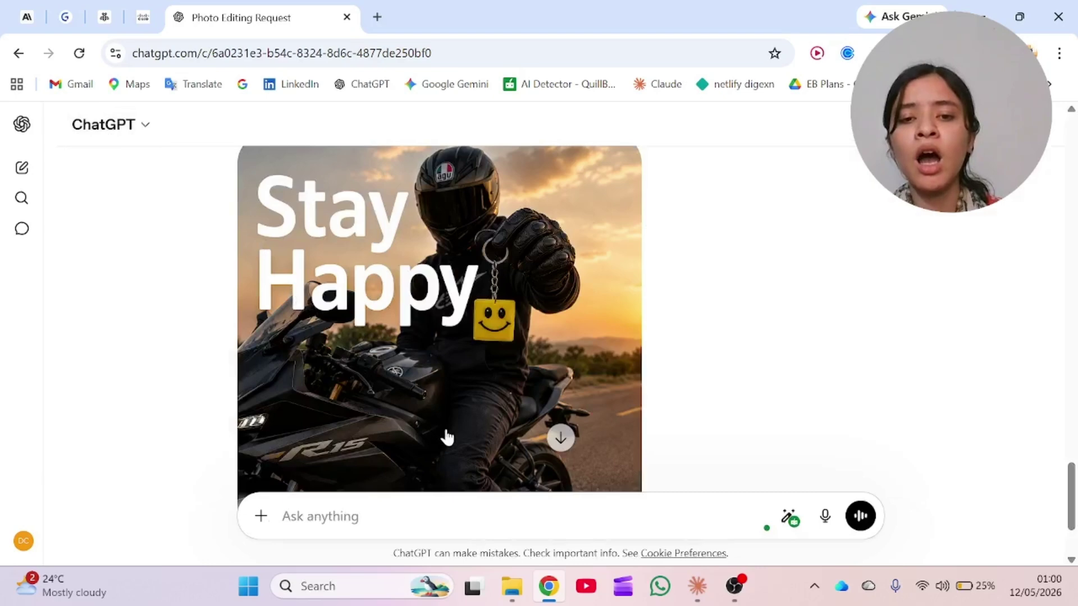
scroll(562, 449, "down", 3)
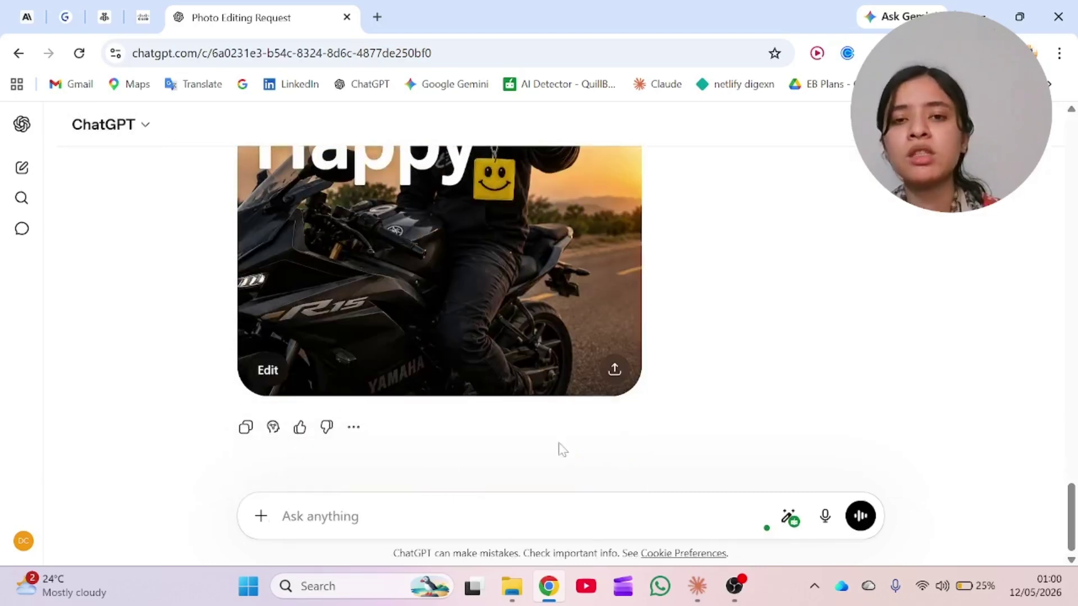